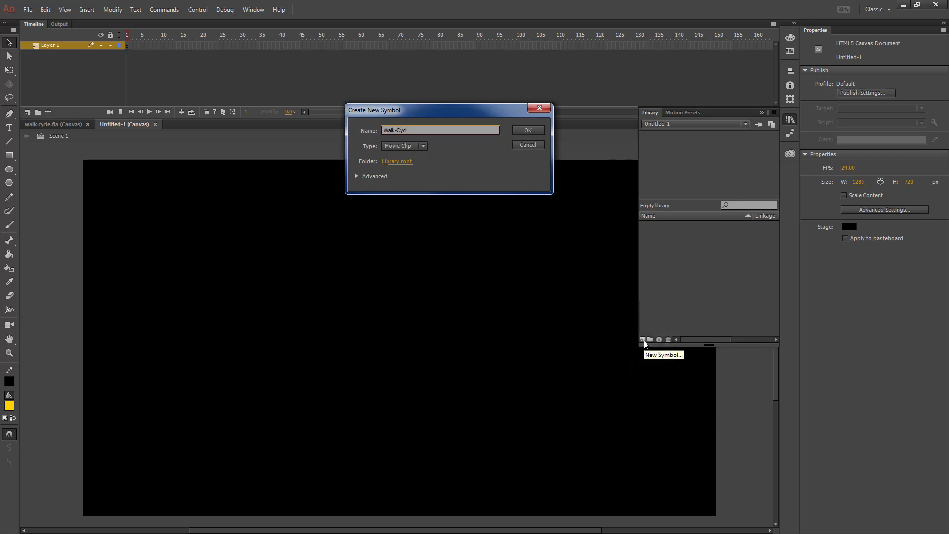
# Create a Movie Clip symbol named Walk-Cycle and copy the frames of all six layers from walk cycle.fla
pyautogui.press('Return')
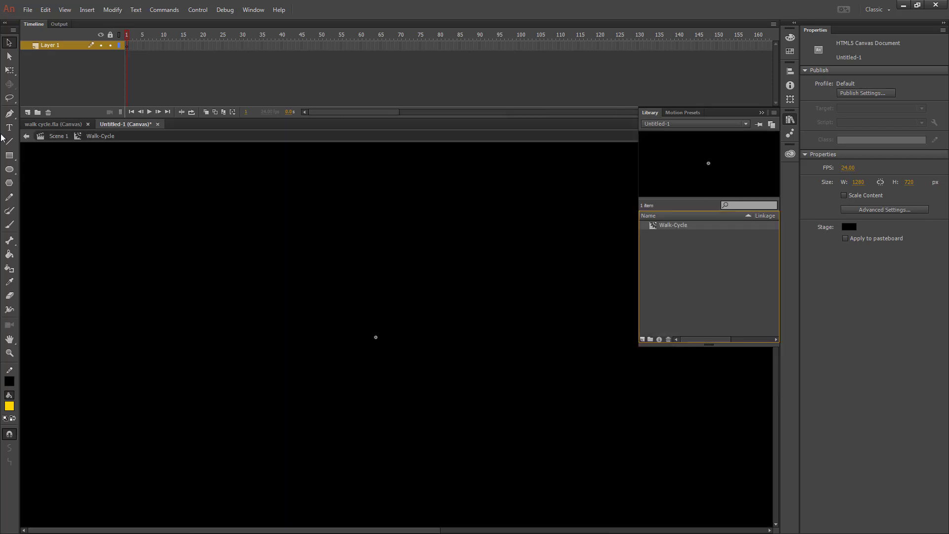
pyautogui.click(49, 124)
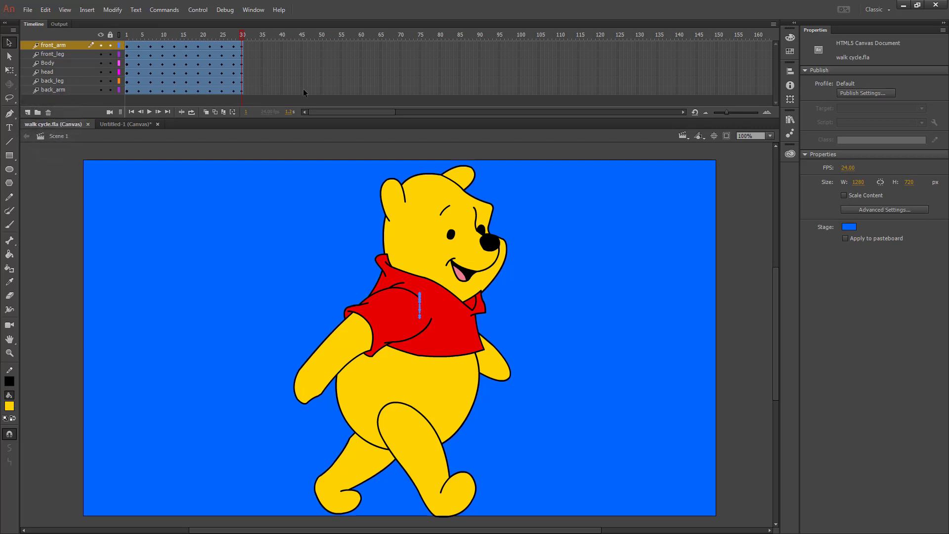
pyautogui.click(59, 45)
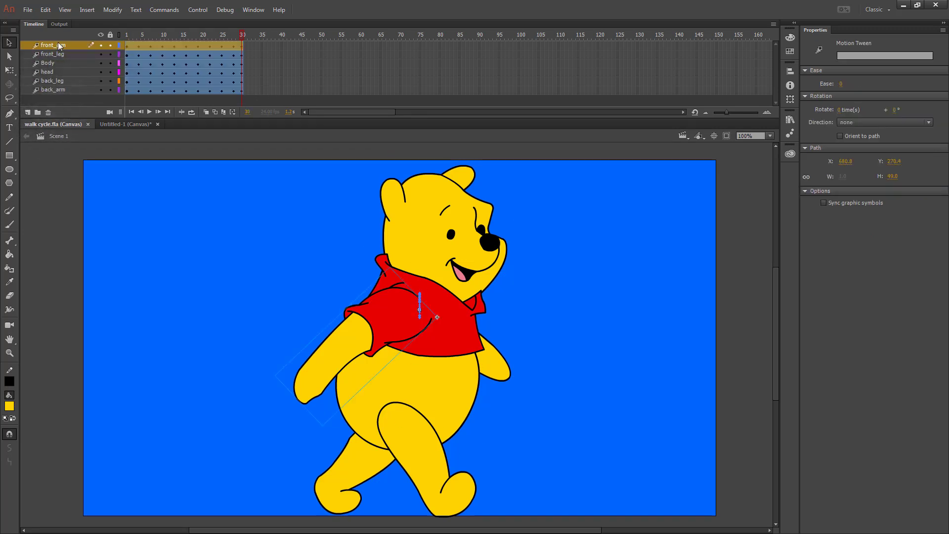
pyautogui.keyDown('shift'); pyautogui.click(53, 89); pyautogui.keyUp('shift')
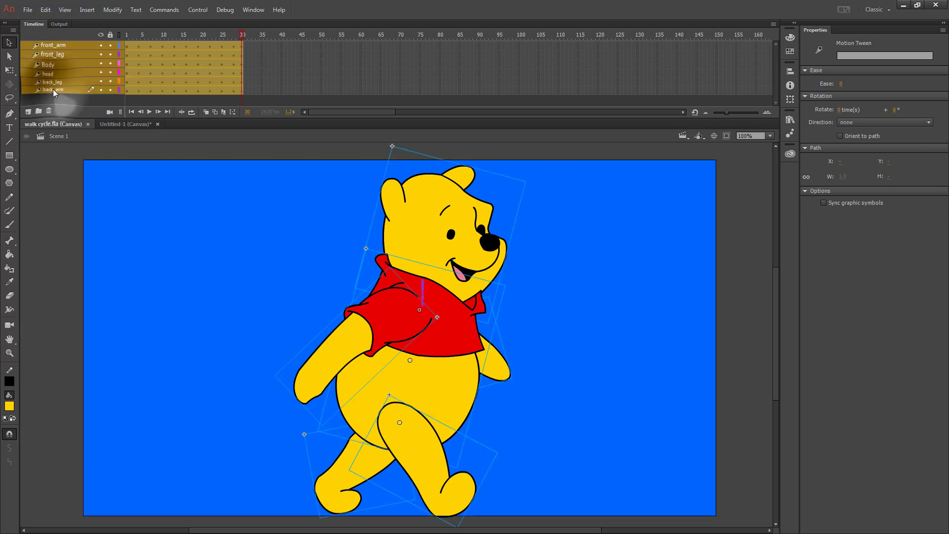
pyautogui.rightClick(205, 67)
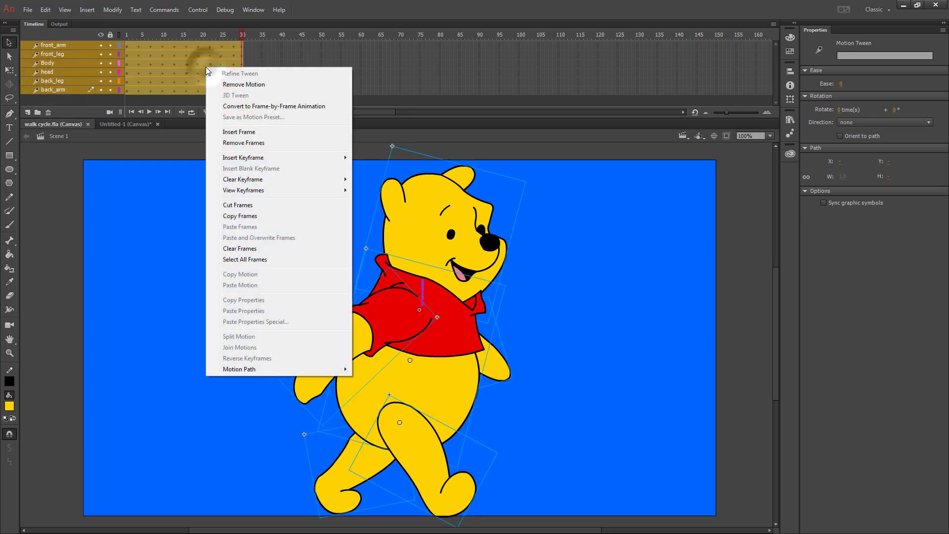
pyautogui.click(257, 216)
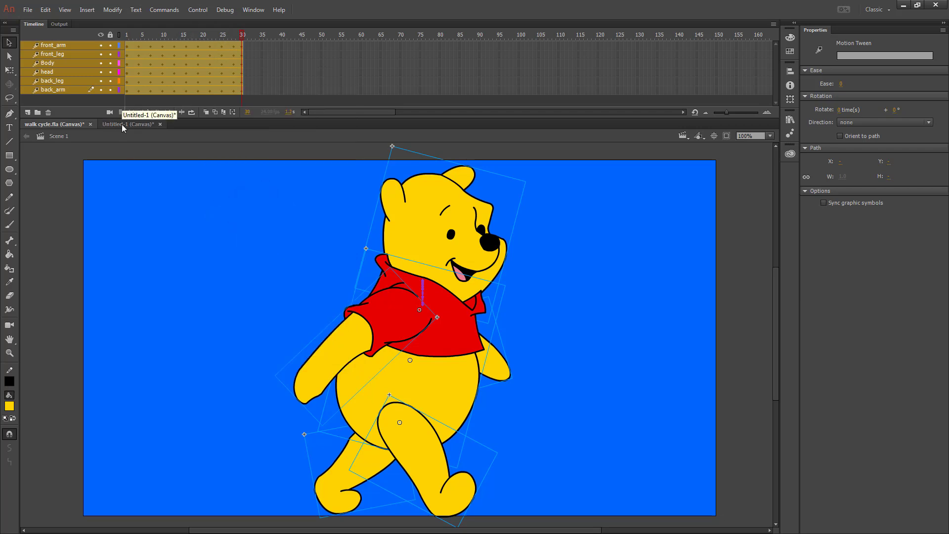
# Paste the copied frames into frame 1 of the Walk-Cycle symbol in Untitled-1 and scrub through the start of the animation
pyautogui.click(121, 123)
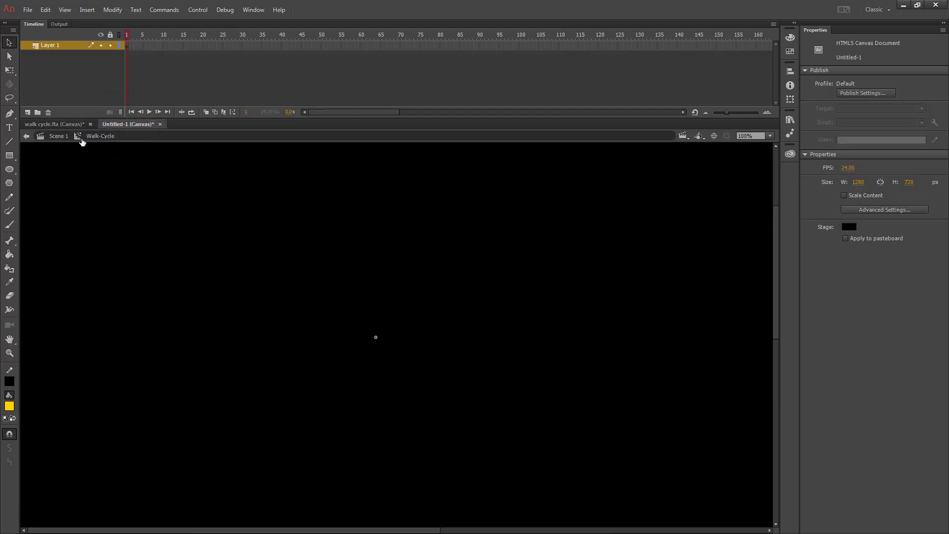
pyautogui.rightClick(127, 48)
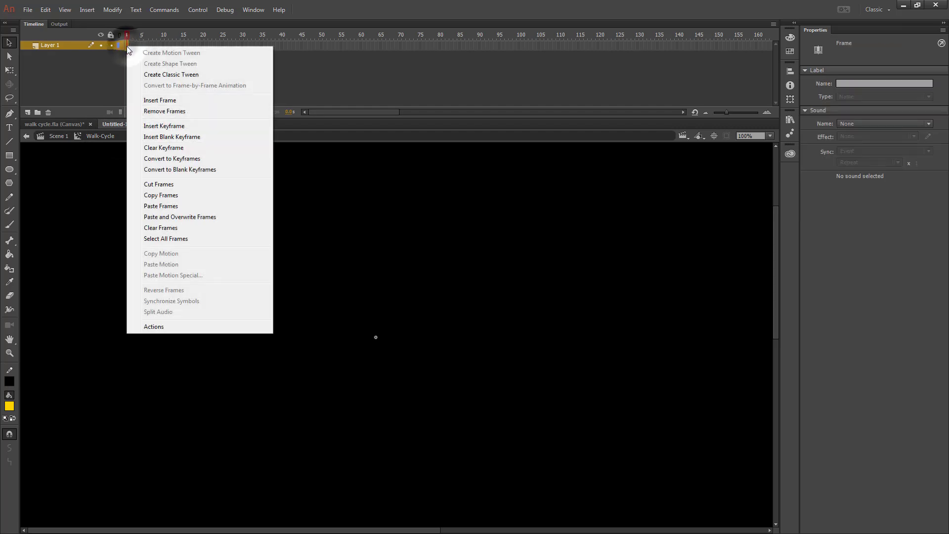
pyautogui.click(174, 206)
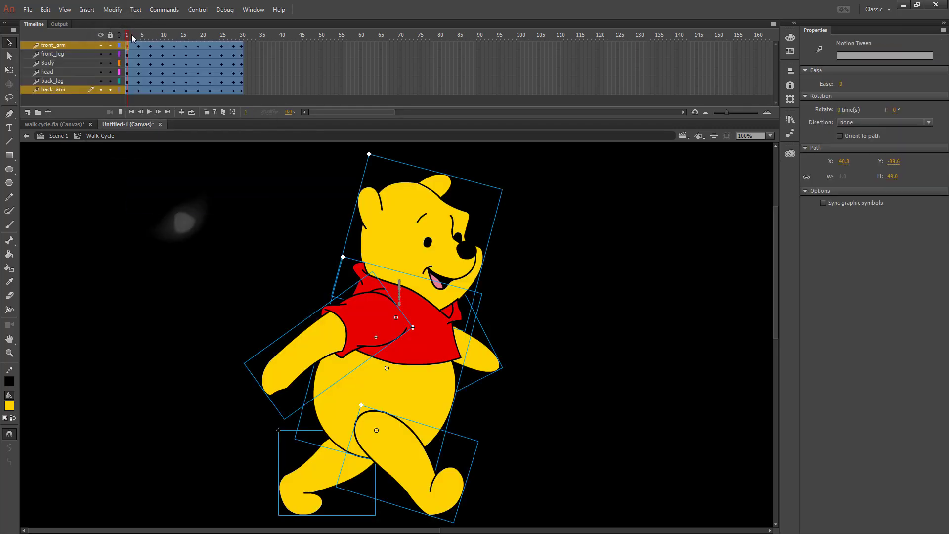
pyautogui.moveTo(126, 35); pyautogui.dragTo(100, 64)
# Create a library folder named walkcycle_parts and move the six body-part symbols into it, leaving Walk-Cycle outside
pyautogui.click(790, 120)
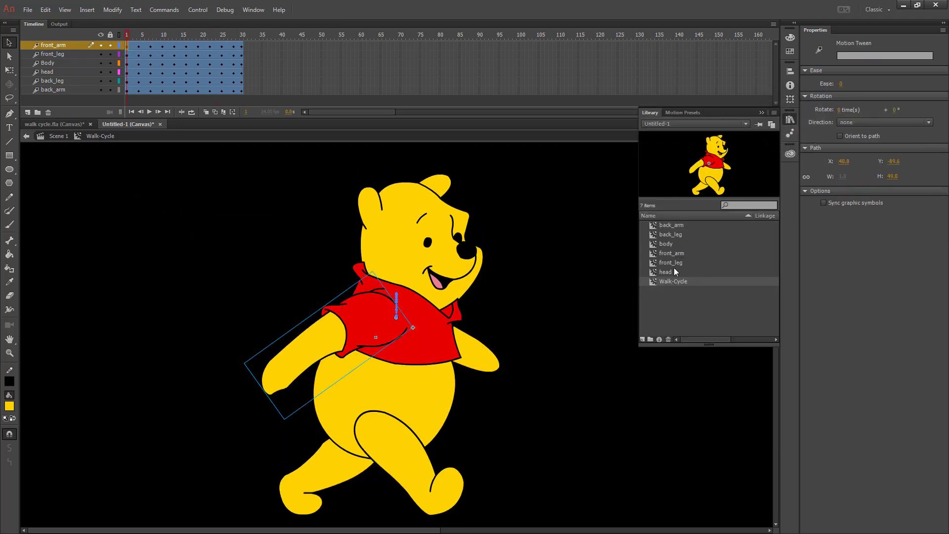
pyautogui.click(651, 339)
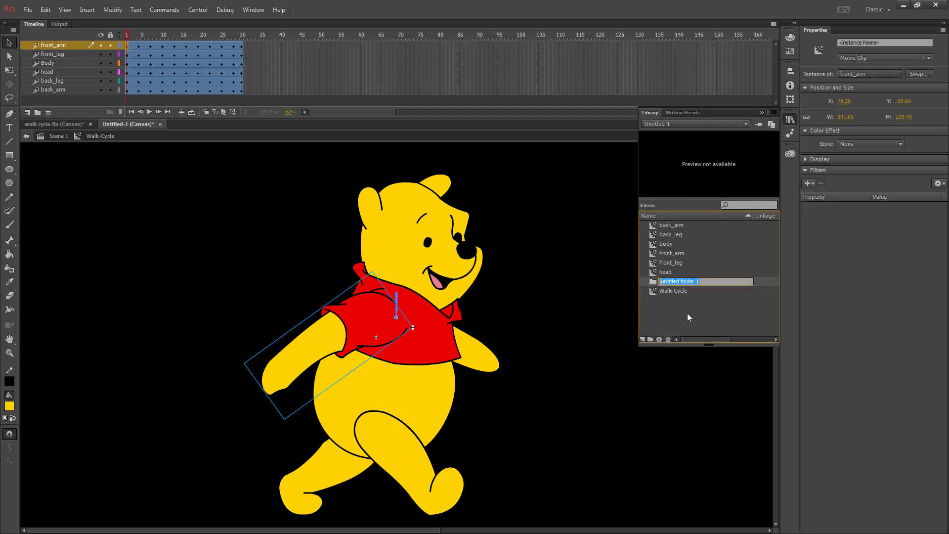
pyautogui.write('walkcycle_parts')
pyautogui.press('Return')
pyautogui.click(664, 273)
pyautogui.keyDown('shift'); pyautogui.click(677, 227); pyautogui.keyUp('shift')
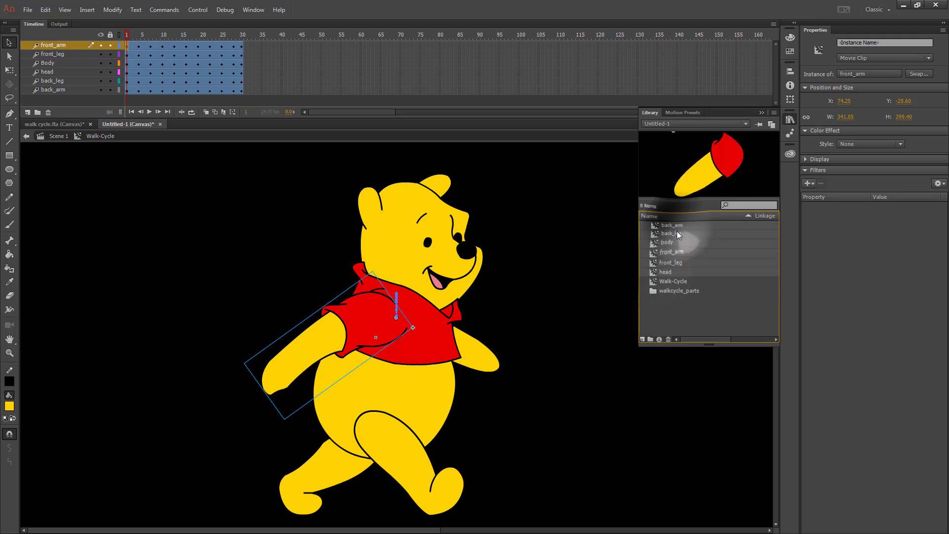
pyautogui.moveTo(677, 230); pyautogui.dragTo(680, 293)
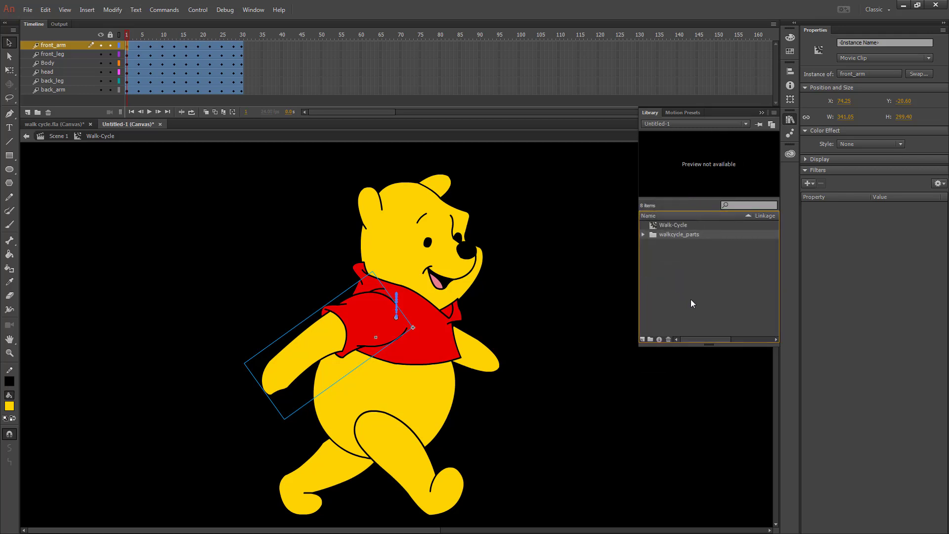
pyautogui.click(791, 119)
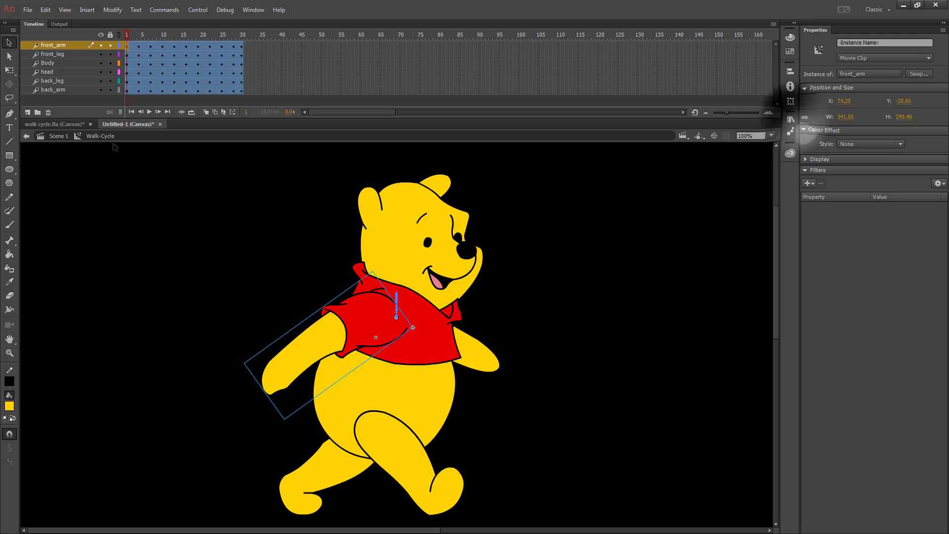
# Return to Scene 1 and set the stage colour to bright blue
pyautogui.click(59, 136)
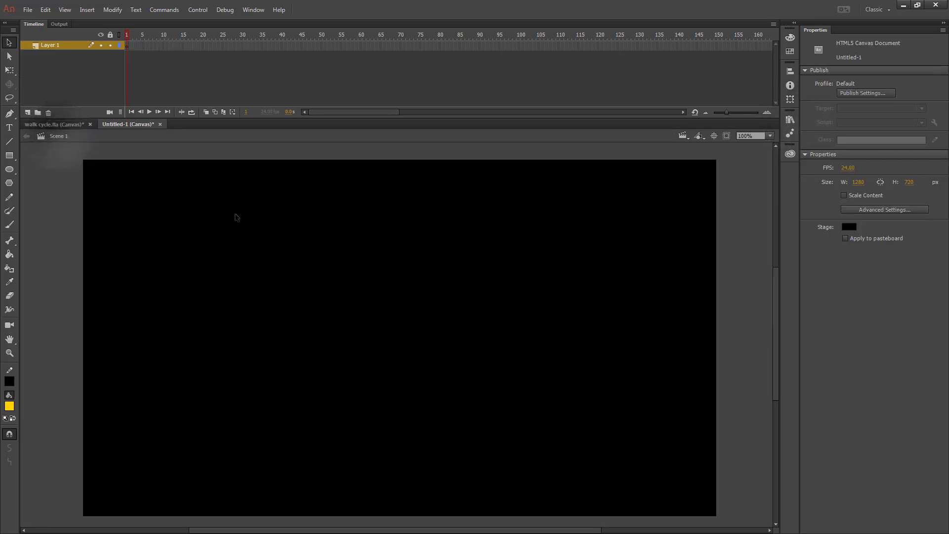
pyautogui.click(850, 227)
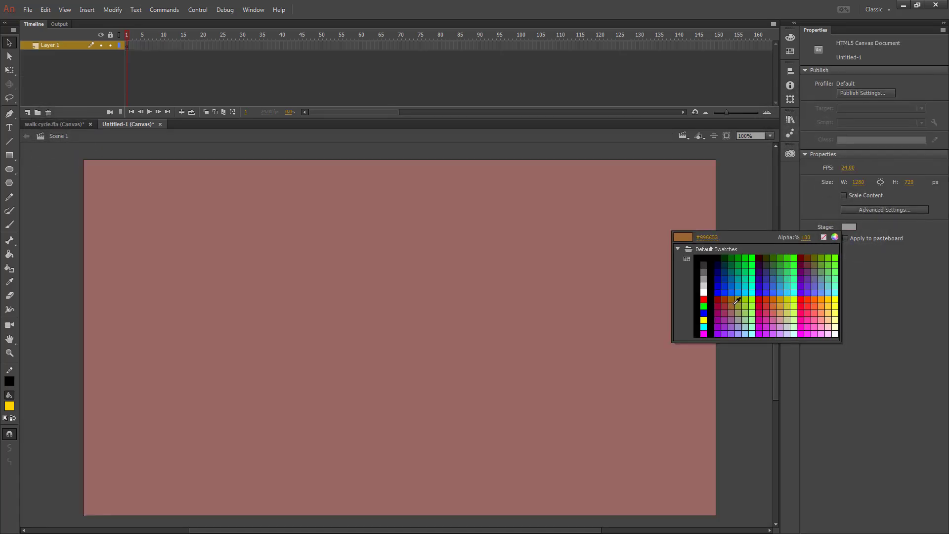
pyautogui.click(742, 290)
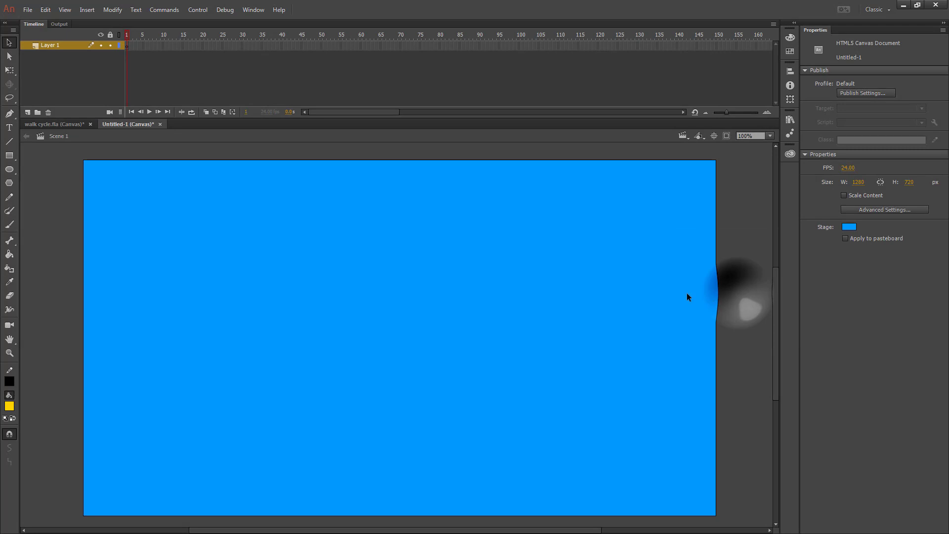
# Rename Layer 1 in Scene 1 as character
pyautogui.doubleClick(54, 46)
pyautogui.write('charac')
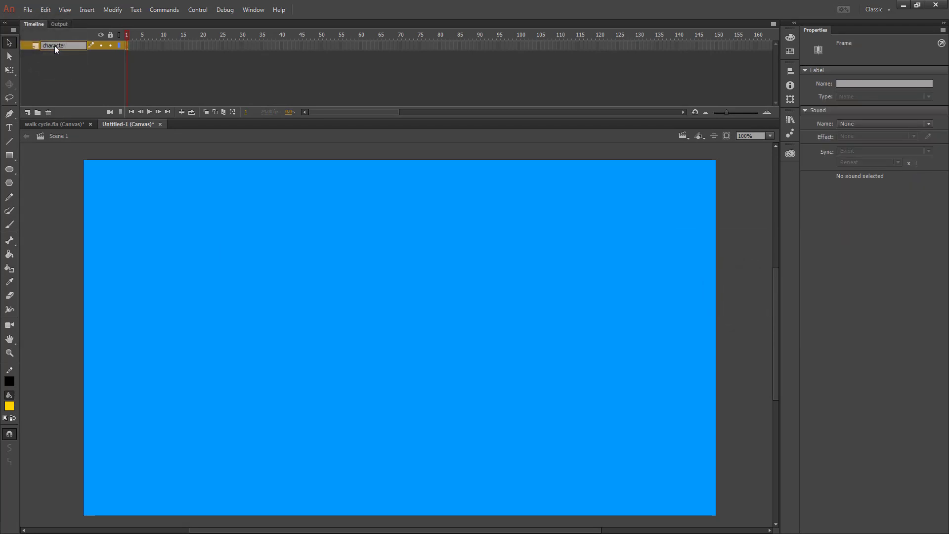
pyautogui.write('ter')
pyautogui.press('Return')
# Place an instance of the Walk-Cycle symbol from the library at the stage's left edge on the character layer
pyautogui.click(790, 121)
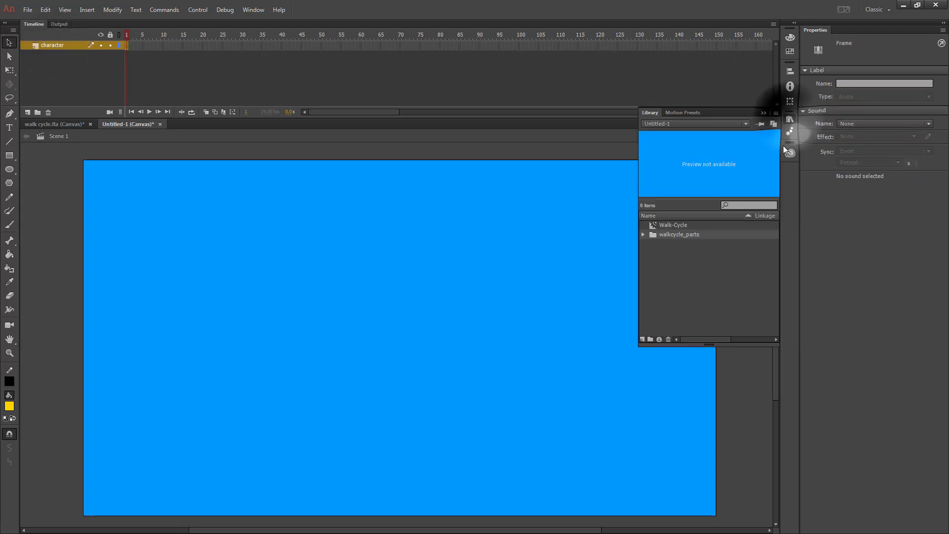
pyautogui.click(670, 226)
pyautogui.moveTo(703, 177); pyautogui.dragTo(144, 351)
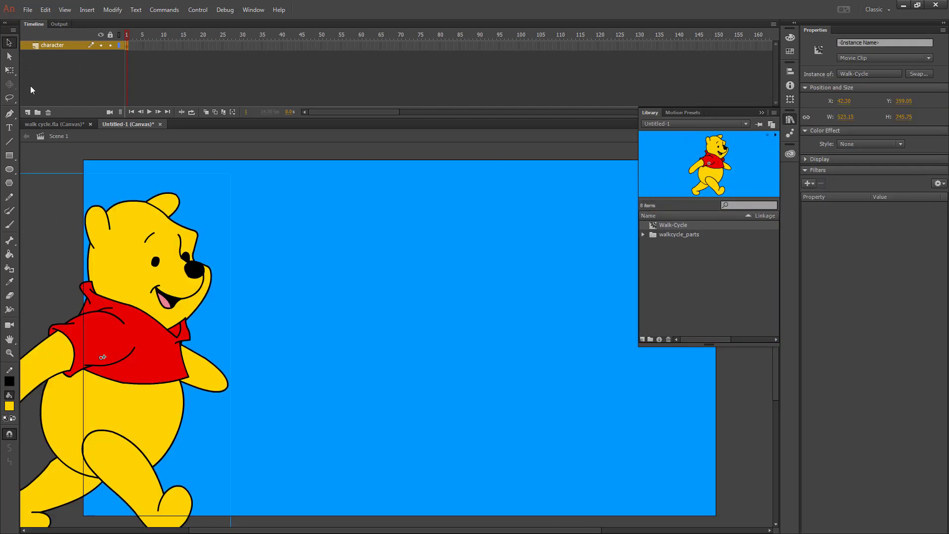
# Scale the Walk-Cycle instance down to about 170 by 242 px and move it just outside the stage's left edge
pyautogui.click(8, 72)
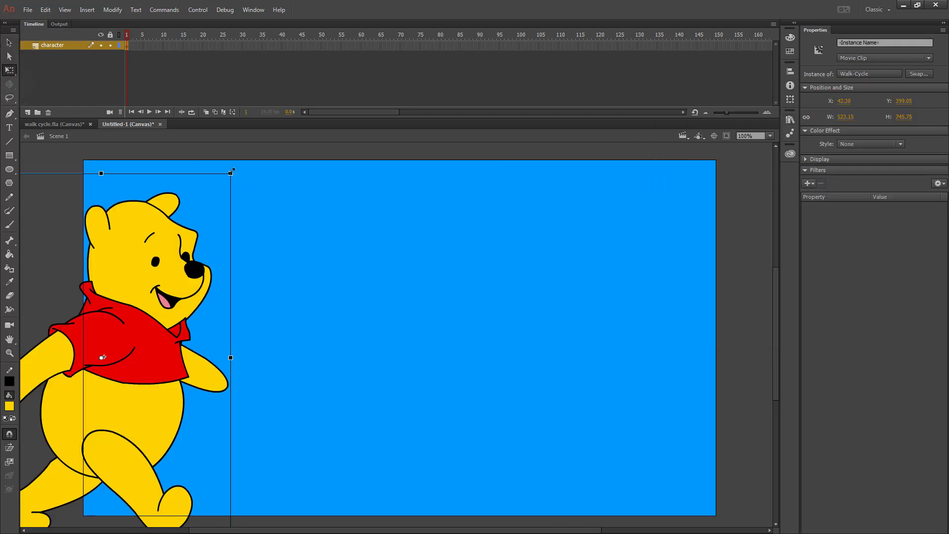
pyautogui.moveTo(232, 170); pyautogui.dragTo(144, 296)
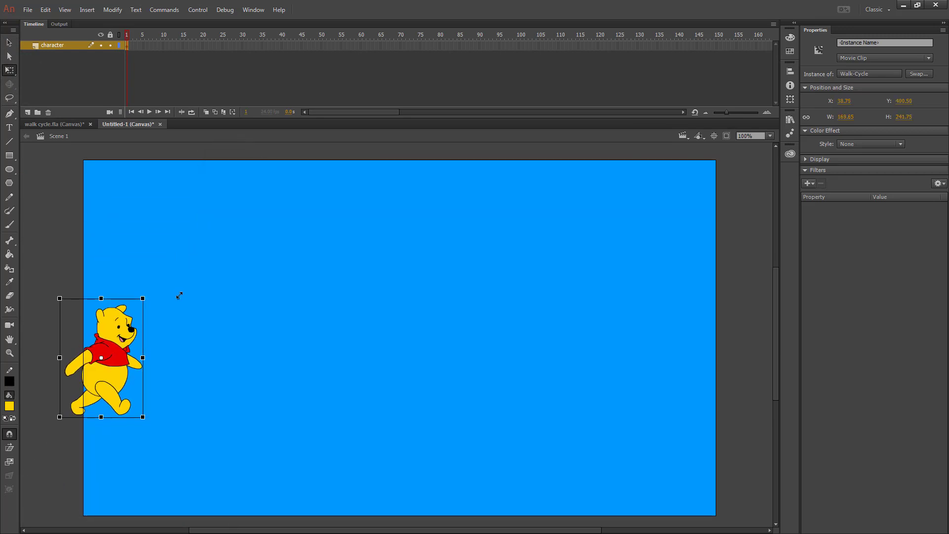
pyautogui.moveTo(124, 351); pyautogui.dragTo(65, 397)
# Lock the character layer and add a new layer named background beneath it
pyautogui.click(110, 45)
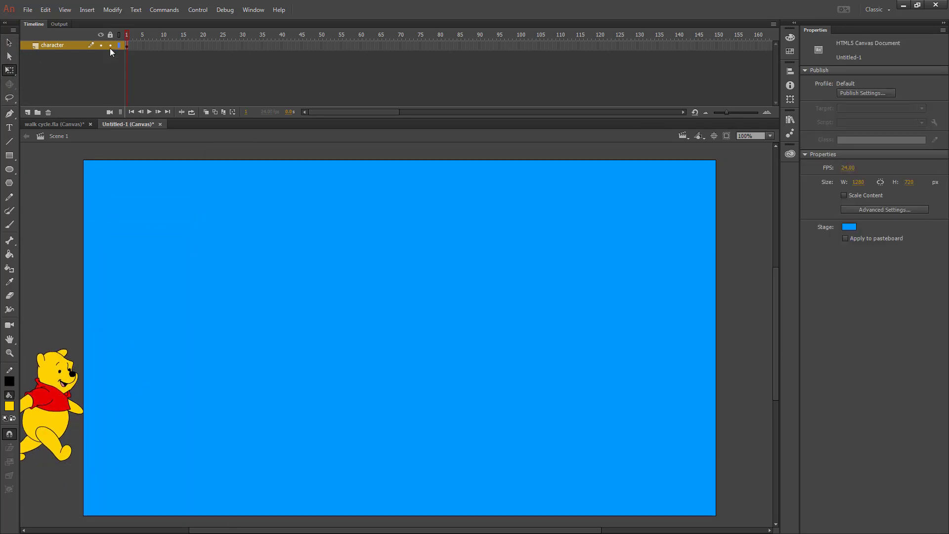
pyautogui.click(27, 112)
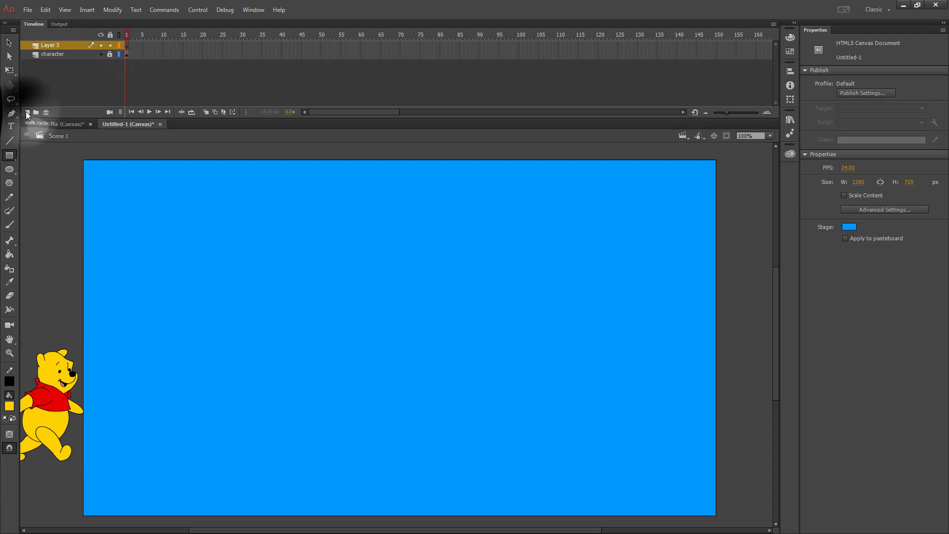
pyautogui.click(60, 45)
pyautogui.doubleClick(60, 45)
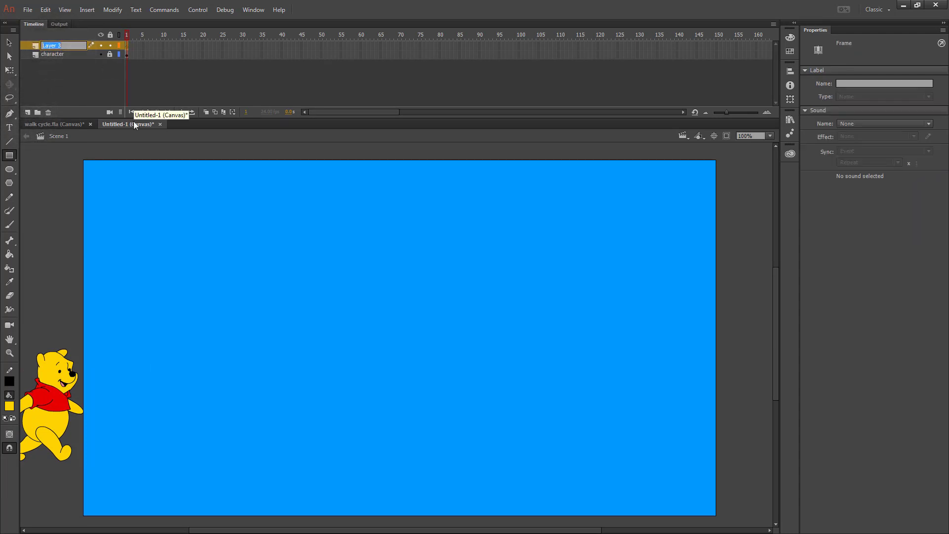
pyautogui.write('background')
pyautogui.press('Return')
pyautogui.moveTo(59, 45); pyautogui.dragTo(57, 61)
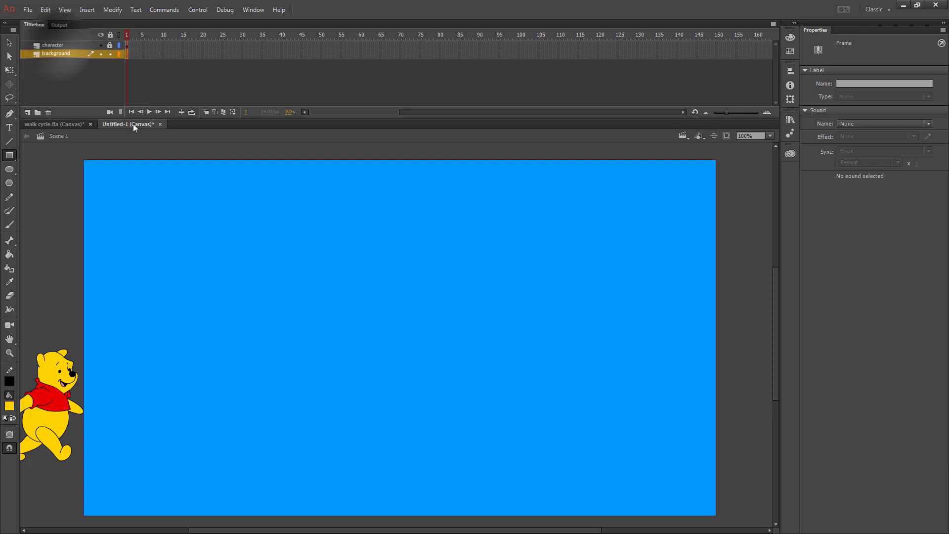
# Draw a dark green rectangle without a stroke as the ground, covering the stage's lower part and slightly overlapping its edges
pyautogui.click(8, 156)
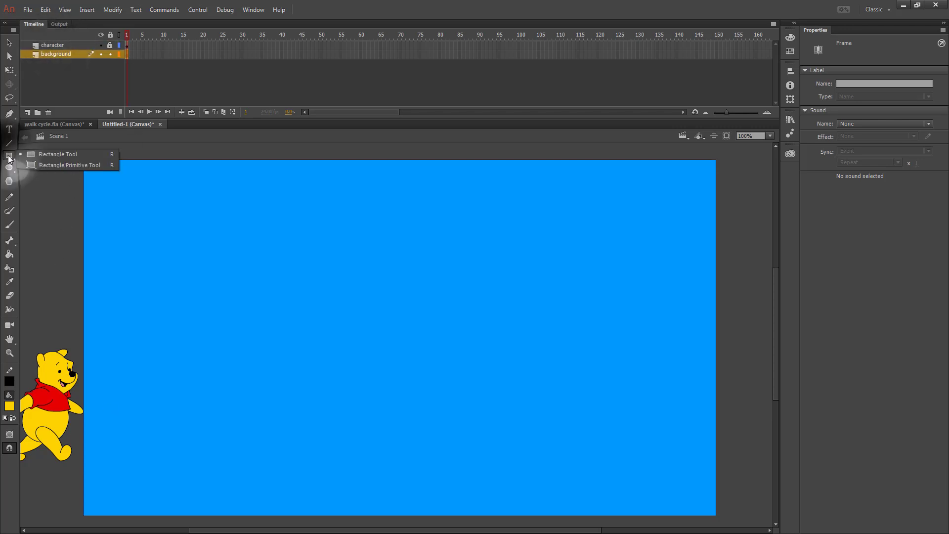
pyautogui.click(39, 155)
pyautogui.click(11, 386)
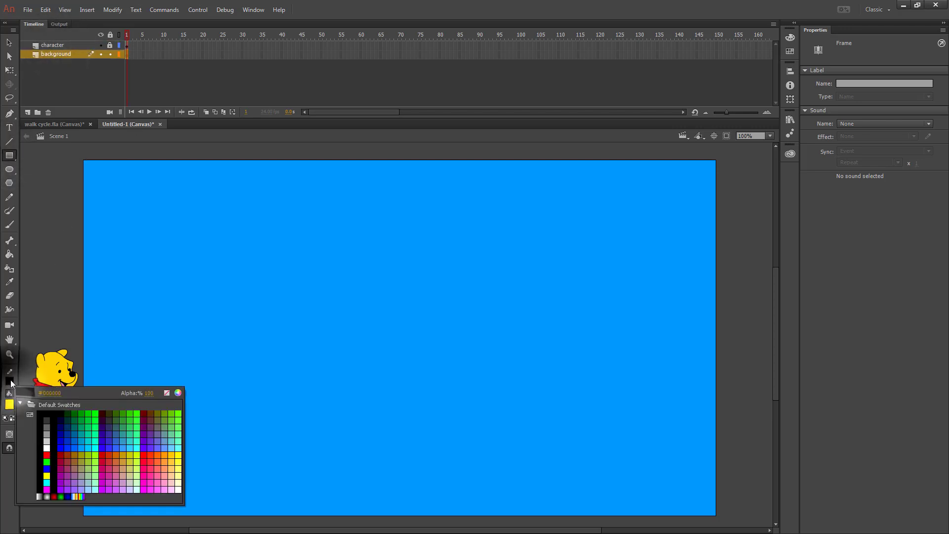
pyautogui.click(157, 392)
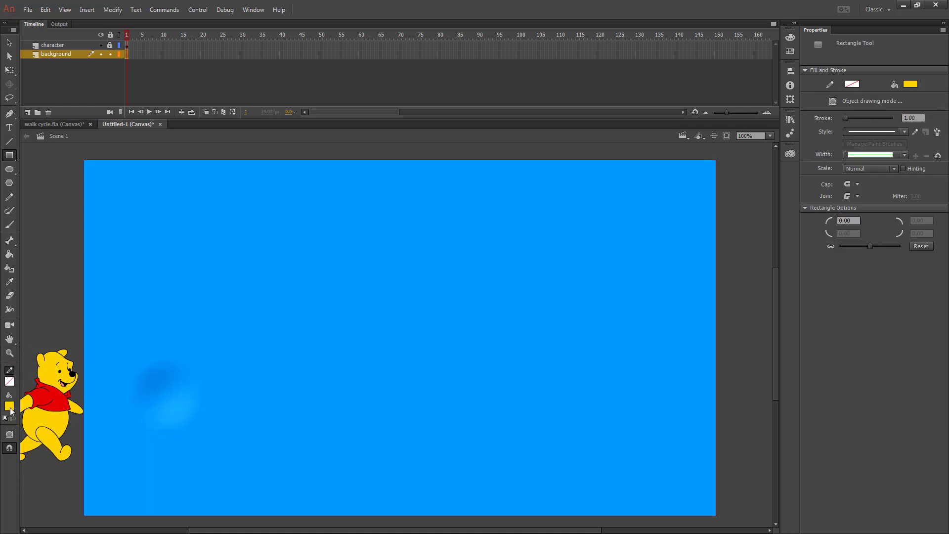
pyautogui.click(9, 406)
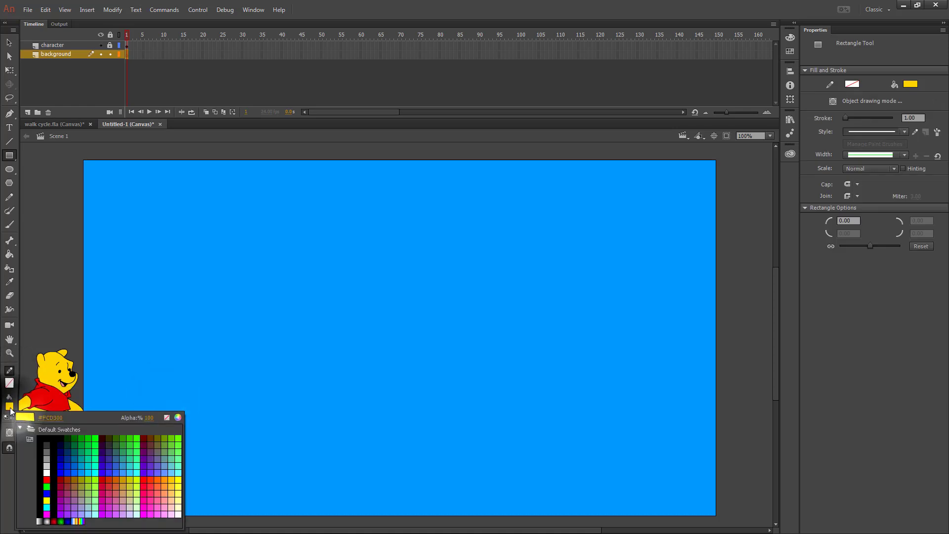
pyautogui.click(78, 437)
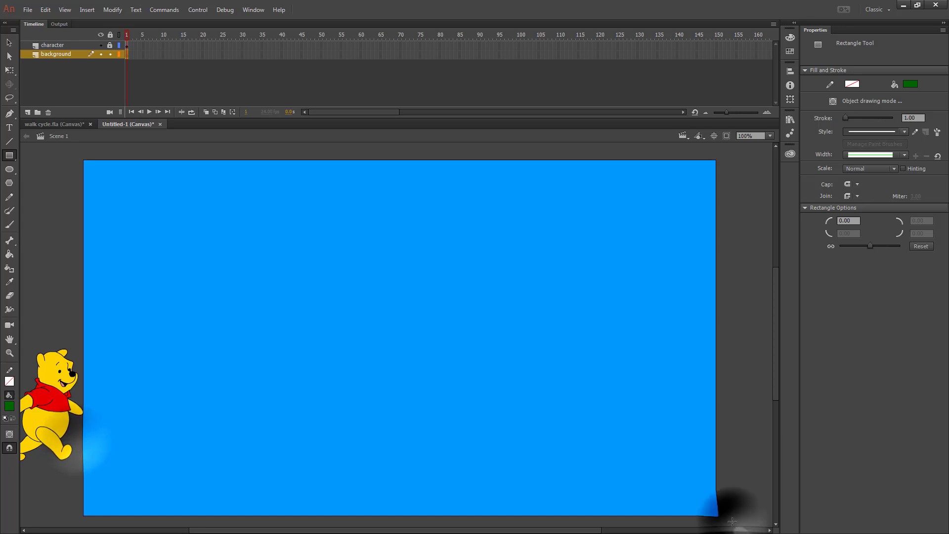
pyautogui.moveTo(732, 520)
pyautogui.mouseDown()
pyautogui.moveTo(367, 422)
pyautogui.moveTo(40, 384)
pyautogui.moveTo(75, 382)
pyautogui.mouseUp()
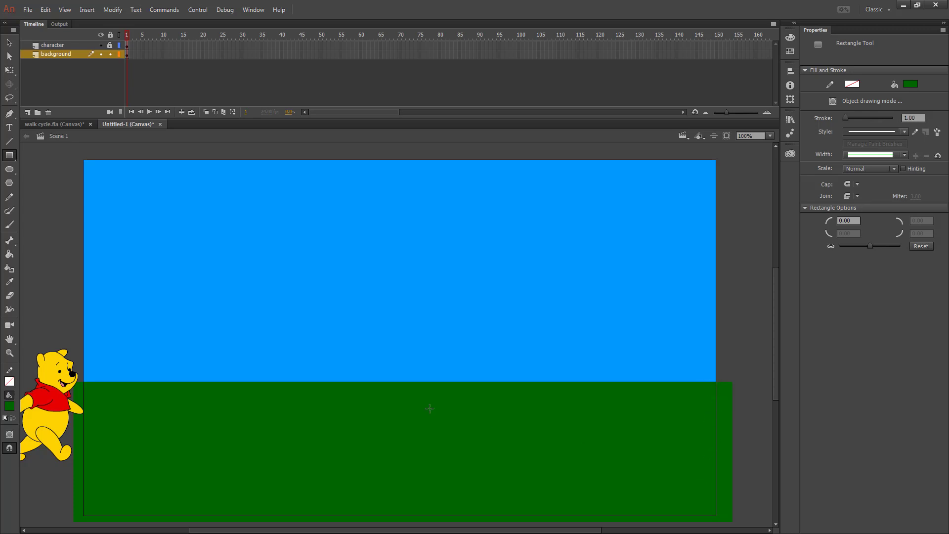
# Lock the background layer and add a layer named cloud1 above it
pyautogui.click(111, 55)
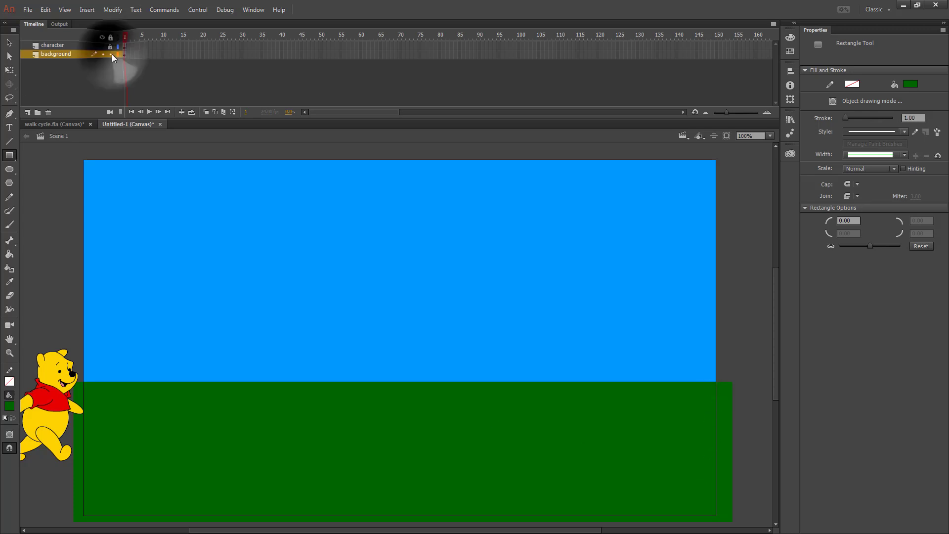
pyautogui.click(27, 113)
pyautogui.doubleClick(59, 54)
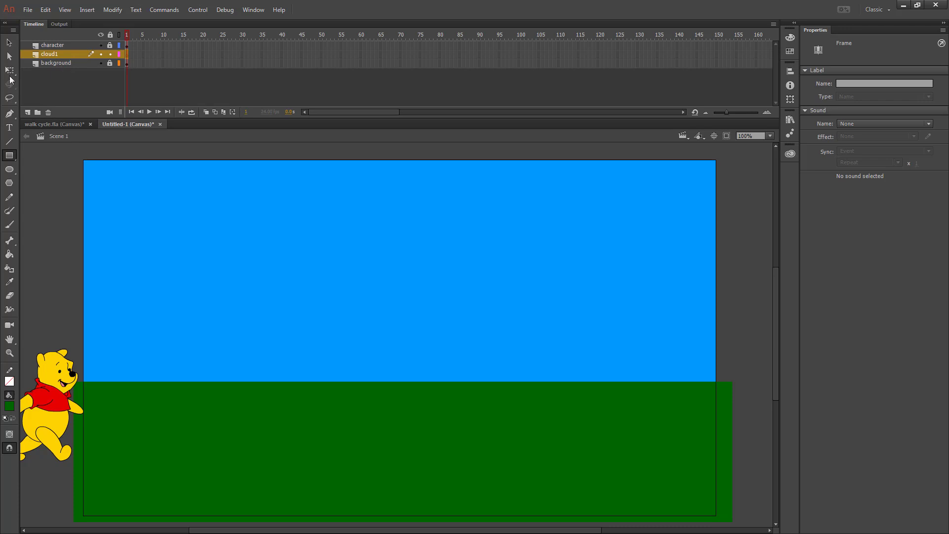
# Draw a white cloud of overlapping strokeless ovals, about 239 by 129 px, in the upper-left part of the sky on cloud1
pyautogui.click(9, 170)
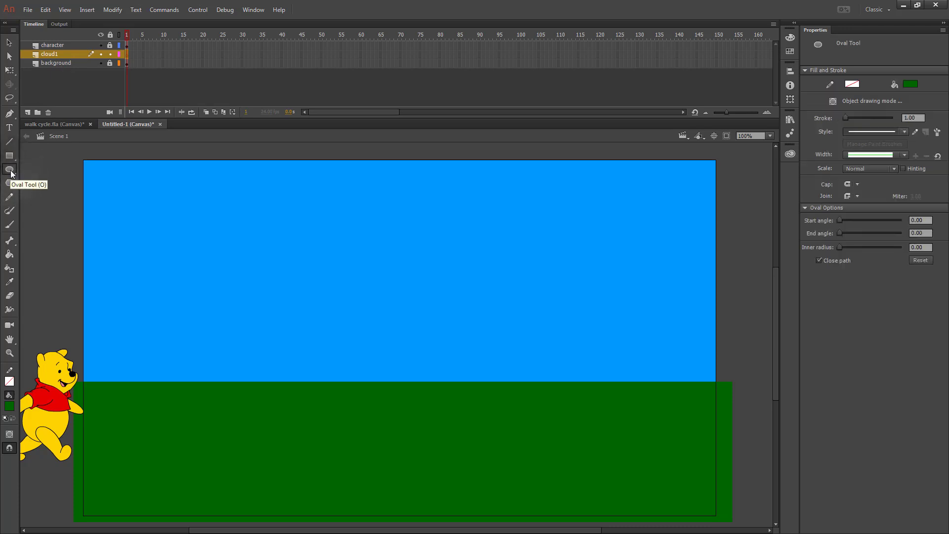
pyautogui.click(9, 170)
pyautogui.click(9, 406)
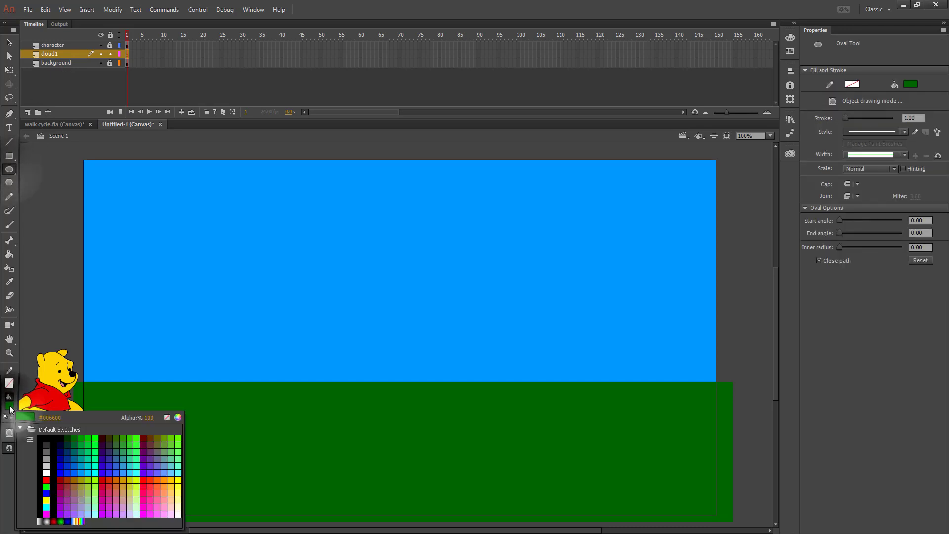
pyautogui.click(47, 473)
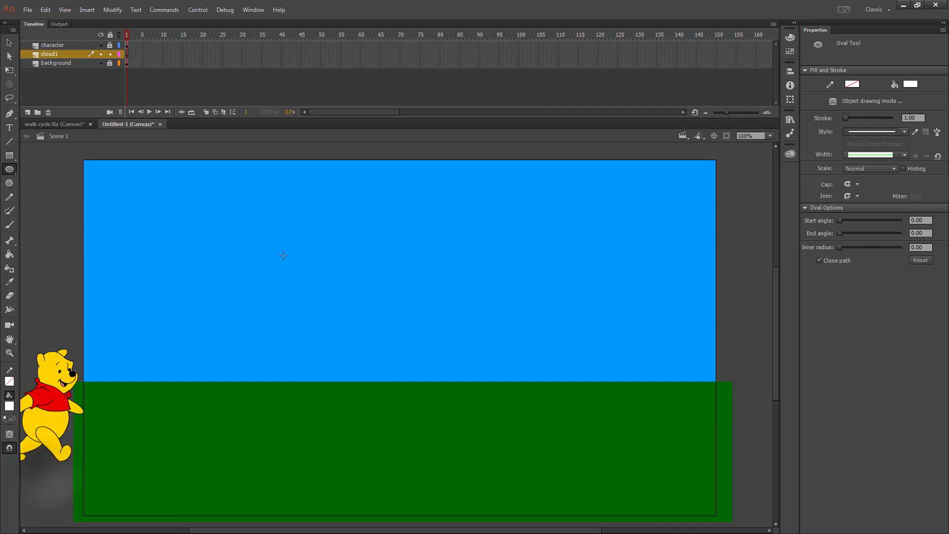
pyautogui.moveTo(235, 166); pyautogui.dragTo(287, 205)
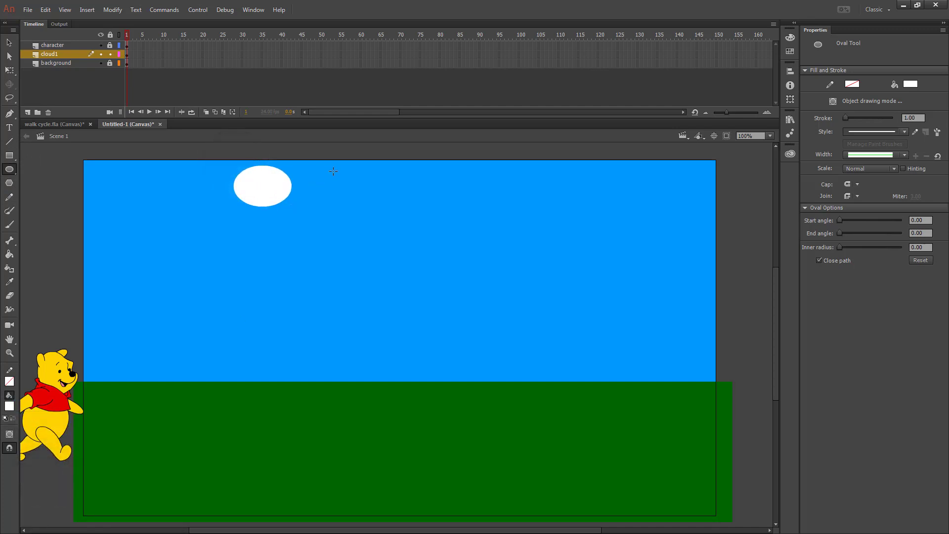
pyautogui.moveTo(336, 169); pyautogui.dragTo(283, 204)
pyautogui.moveTo(217, 222)
pyautogui.mouseDown()
pyautogui.moveTo(241, 199)
pyautogui.moveTo(285, 185)
pyautogui.moveTo(256, 229)
pyautogui.mouseUp()
# Create a motion tween for the cloud1 shape, converting it to a symbol, and extend the tween to frame 100
pyautogui.hotkey('ctrl', 'a')
pyautogui.rightClick(297, 204)
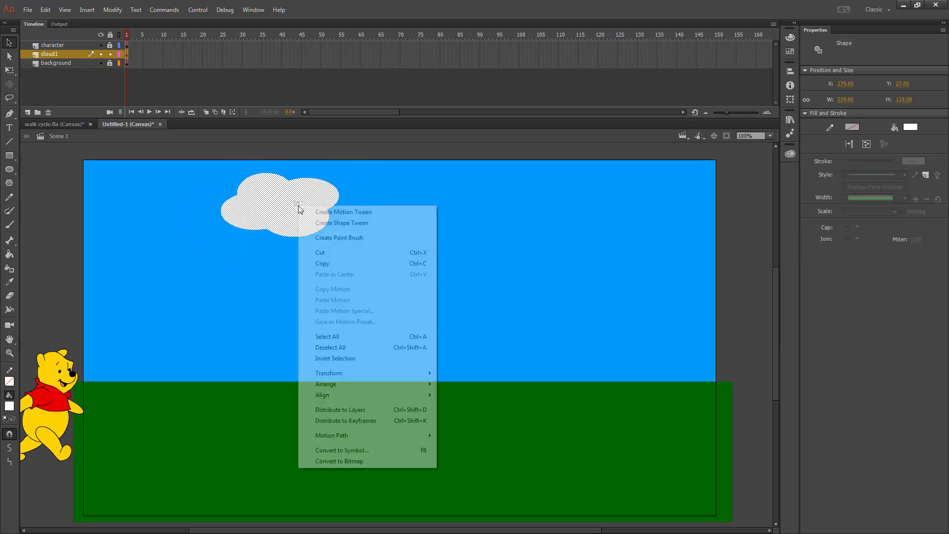
pyautogui.click(322, 208)
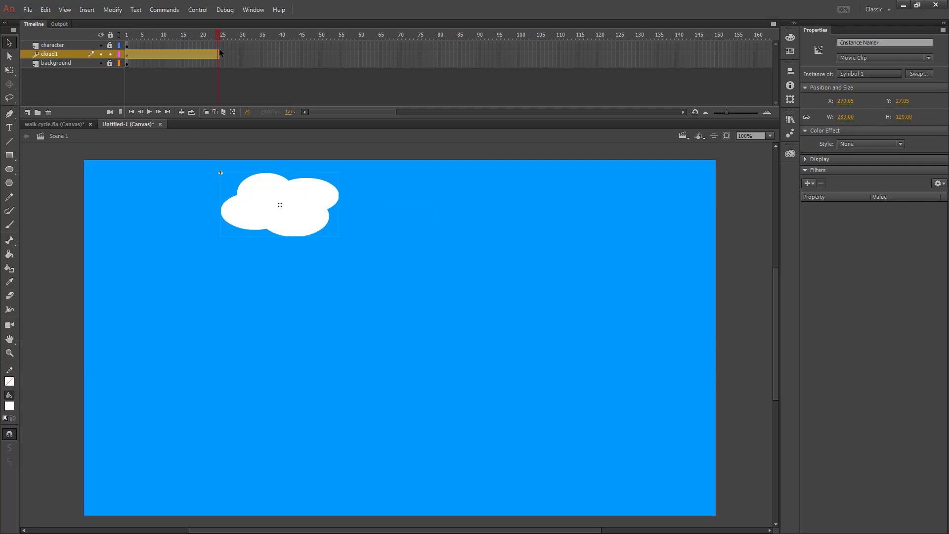
pyautogui.moveTo(218, 56); pyautogui.dragTo(519, 55)
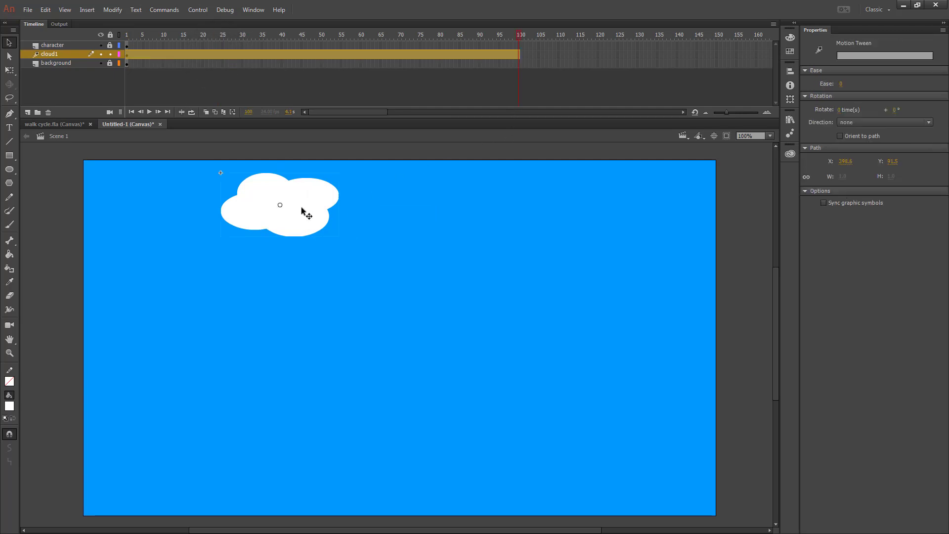
# Move the small cloud horizontally left to about X 27 at frame 100 and return the playhead to frame 1
pyautogui.moveTo(304, 204); pyautogui.dragTo(180, 204)
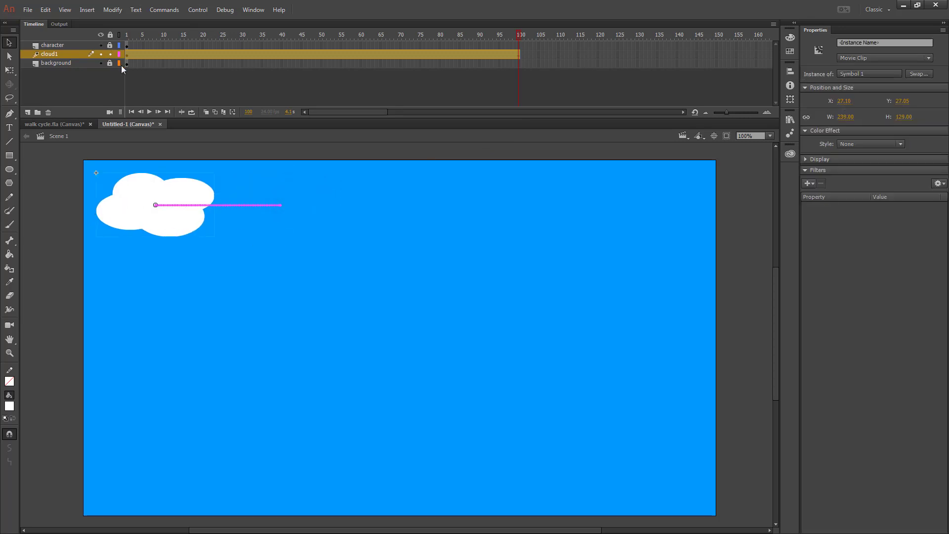
pyautogui.click(129, 34)
pyautogui.moveTo(126, 35); pyautogui.dragTo(544, 64)
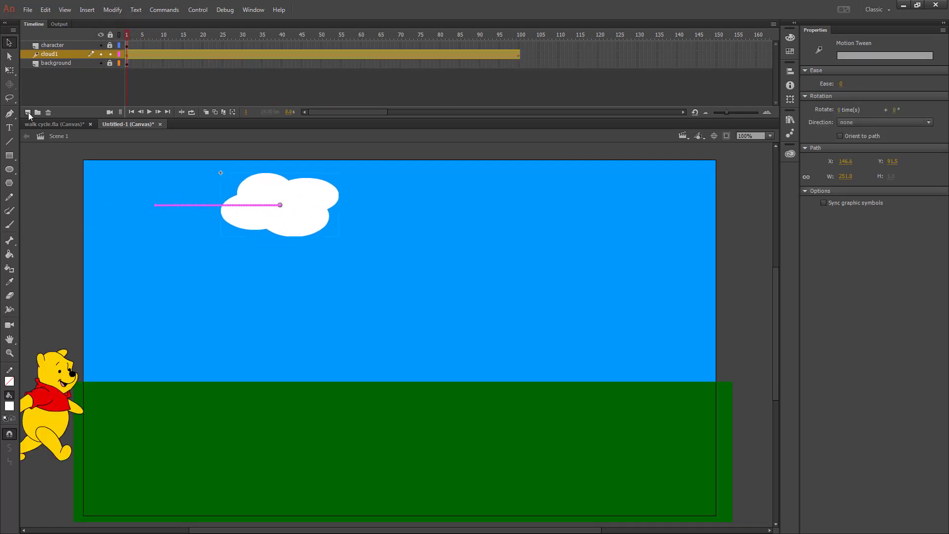
# Add a layer named cloud 2 above cloud1 and draw a white cloud of overlapping ovals, about 350 by 194 px, in the sky's right part
pyautogui.click(28, 112)
pyautogui.doubleClick(60, 55)
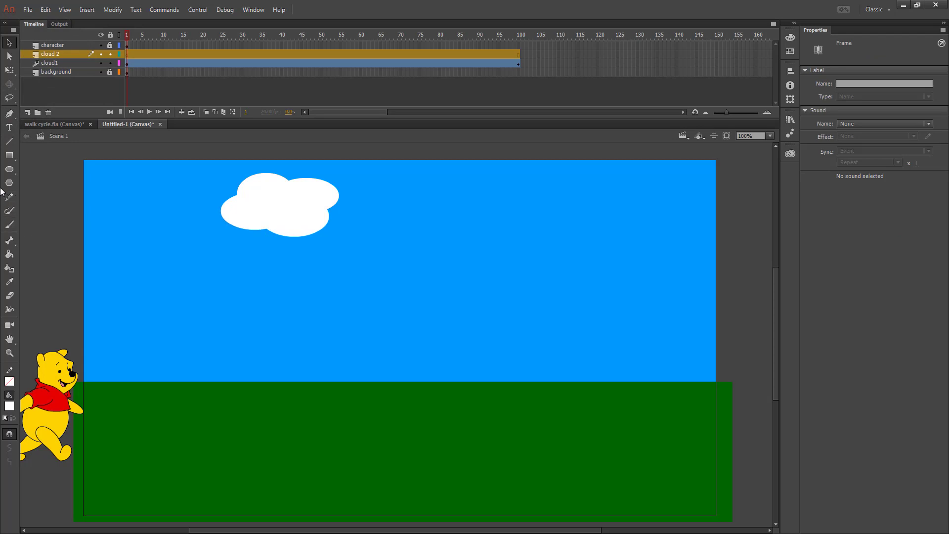
pyautogui.click(9, 173)
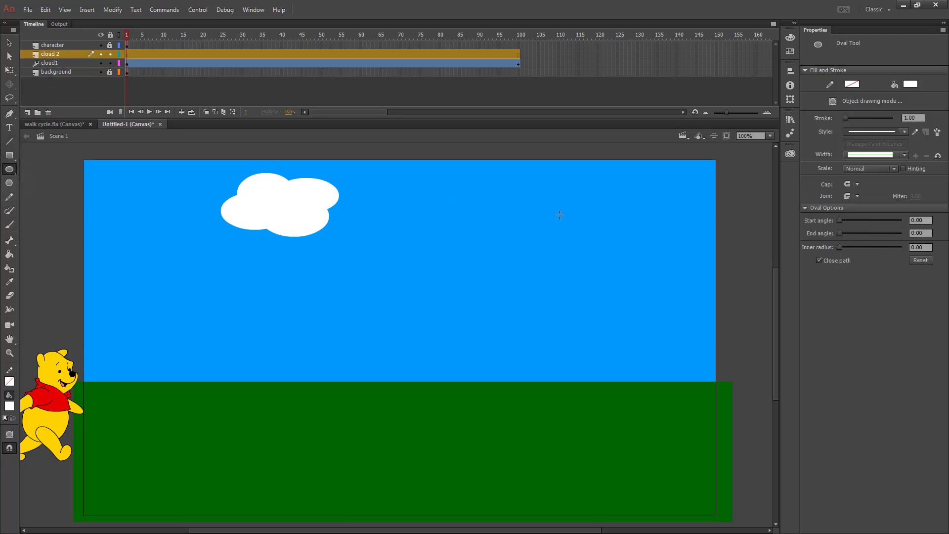
pyautogui.moveTo(502, 222)
pyautogui.mouseDown()
pyautogui.moveTo(509, 239)
pyautogui.moveTo(576, 263)
pyautogui.mouseUp()
pyautogui.moveTo(529, 208); pyautogui.dragTo(604, 245)
pyautogui.moveTo(494, 186); pyautogui.dragTo(578, 237)
pyautogui.moveTo(479, 211); pyautogui.dragTo(545, 263)
pyautogui.moveTo(550, 225); pyautogui.dragTo(629, 276)
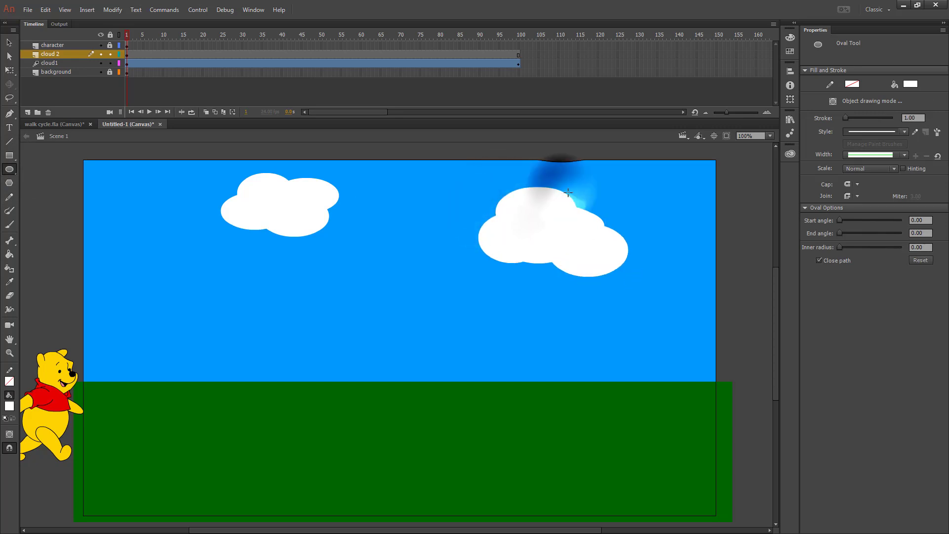
pyautogui.moveTo(564, 190); pyautogui.dragTo(651, 240)
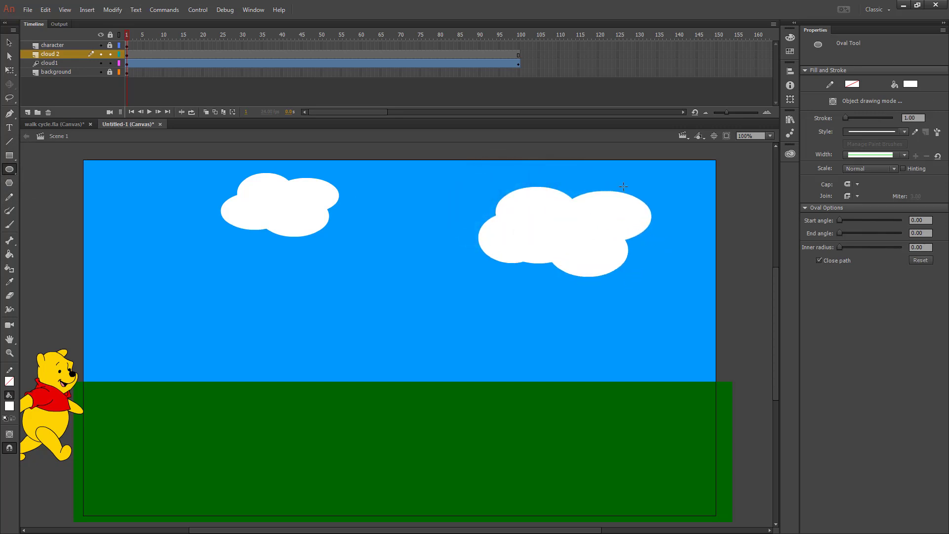
pyautogui.moveTo(623, 187); pyautogui.dragTo(568, 235)
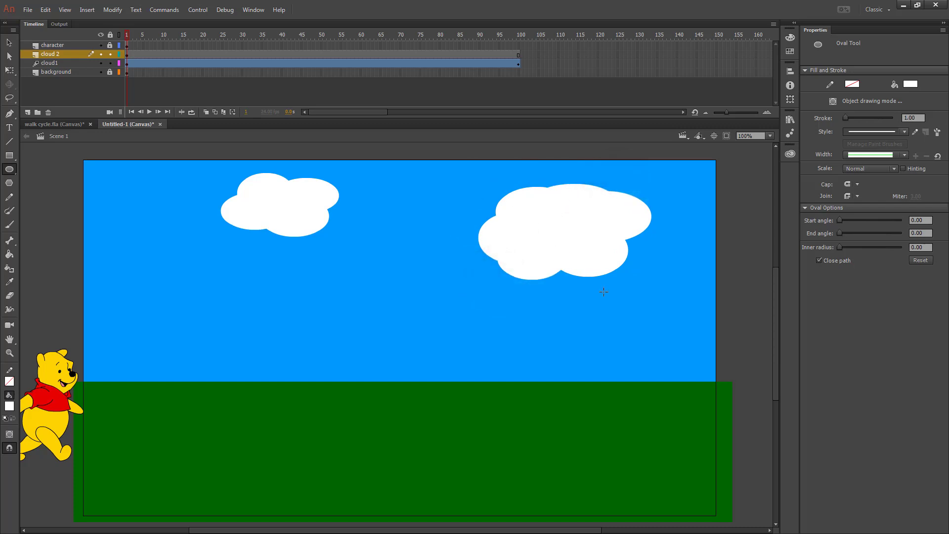
# Create a motion tween for the large cloud and move it horizontally left to about X 309 at frame 100
pyautogui.click(10, 43)
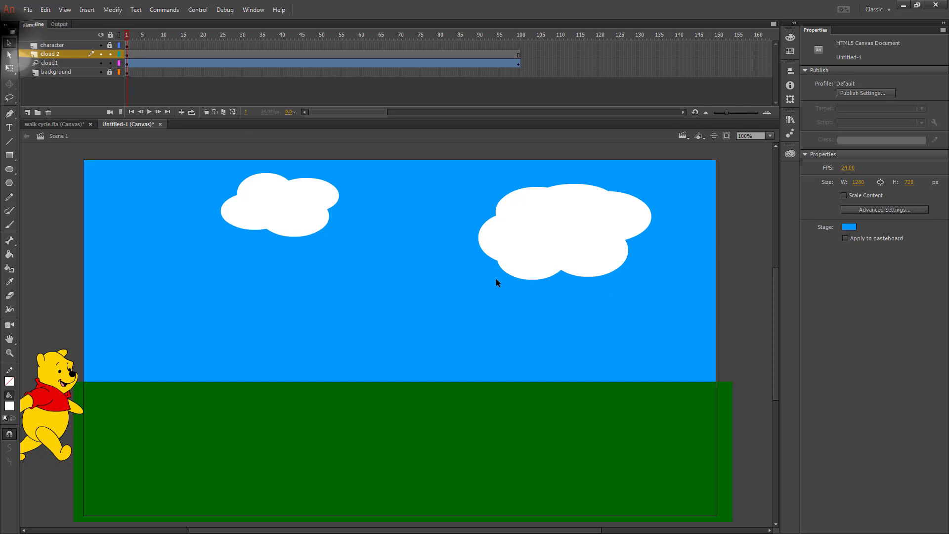
pyautogui.click(558, 218)
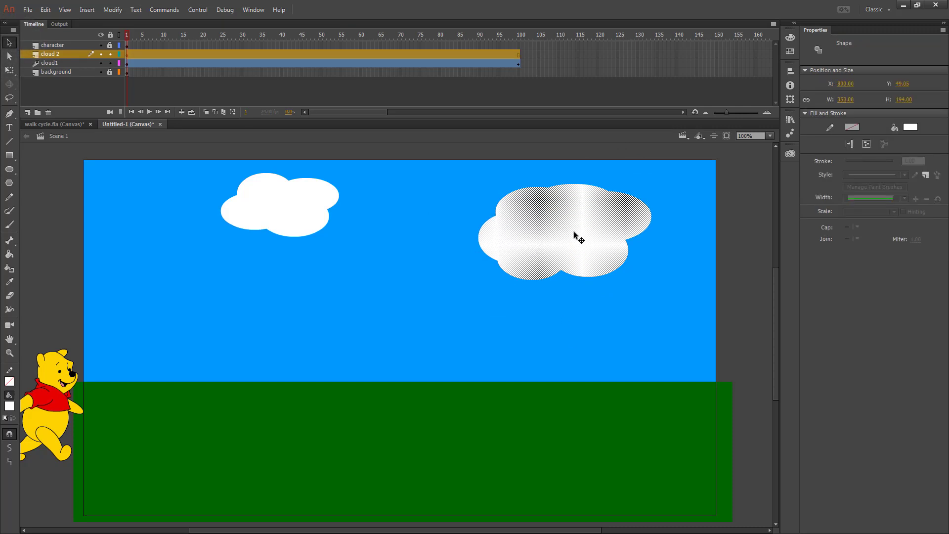
pyautogui.rightClick(575, 235)
pyautogui.click(605, 239)
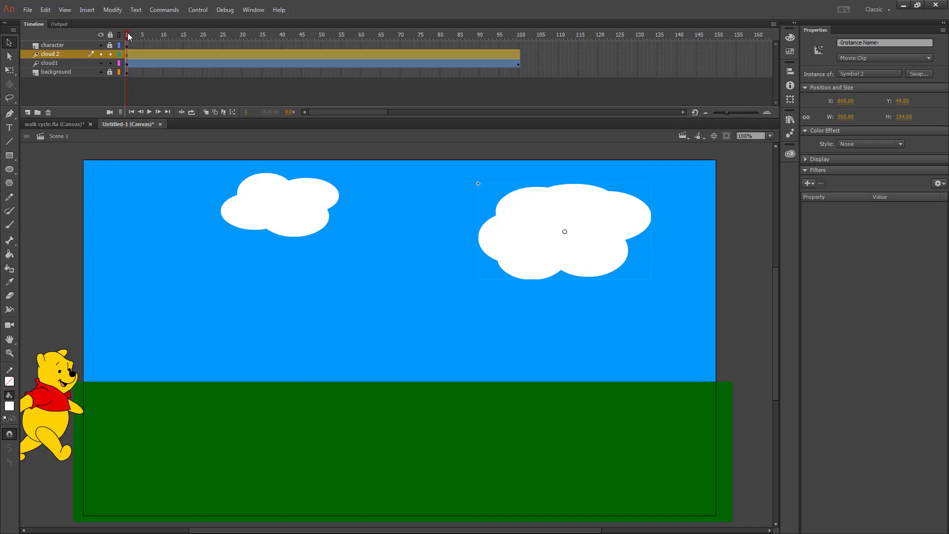
pyautogui.moveTo(129, 37); pyautogui.dragTo(519, 36)
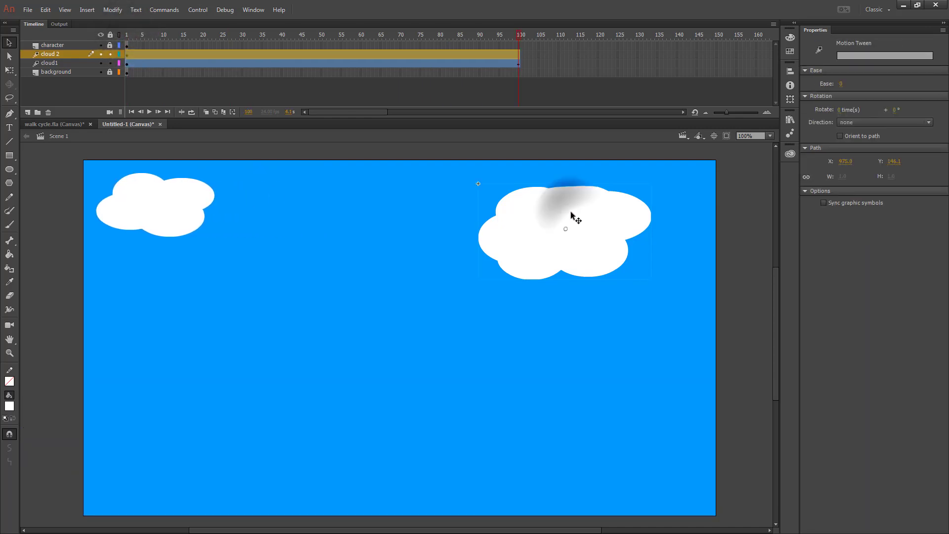
pyautogui.moveTo(571, 212); pyautogui.dragTo(329, 213)
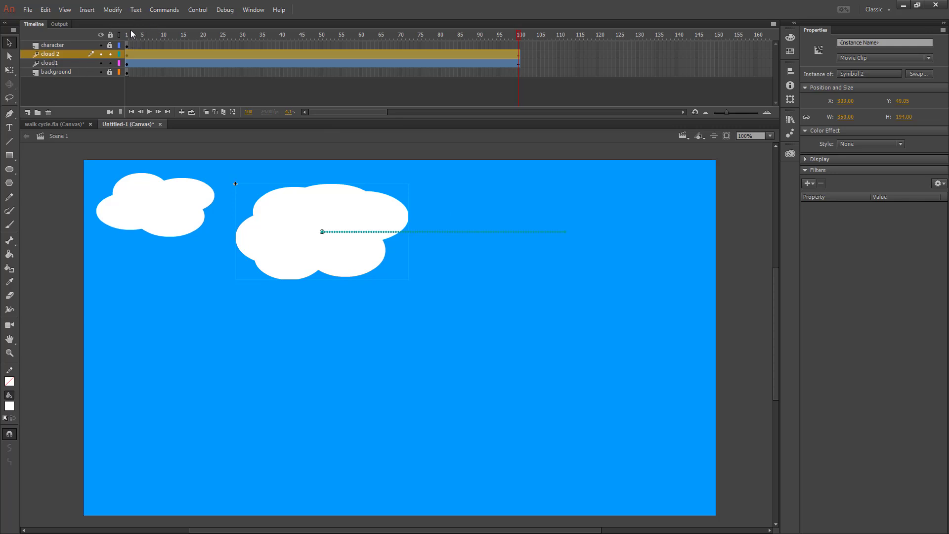
pyautogui.moveTo(131, 34); pyautogui.dragTo(125, 55)
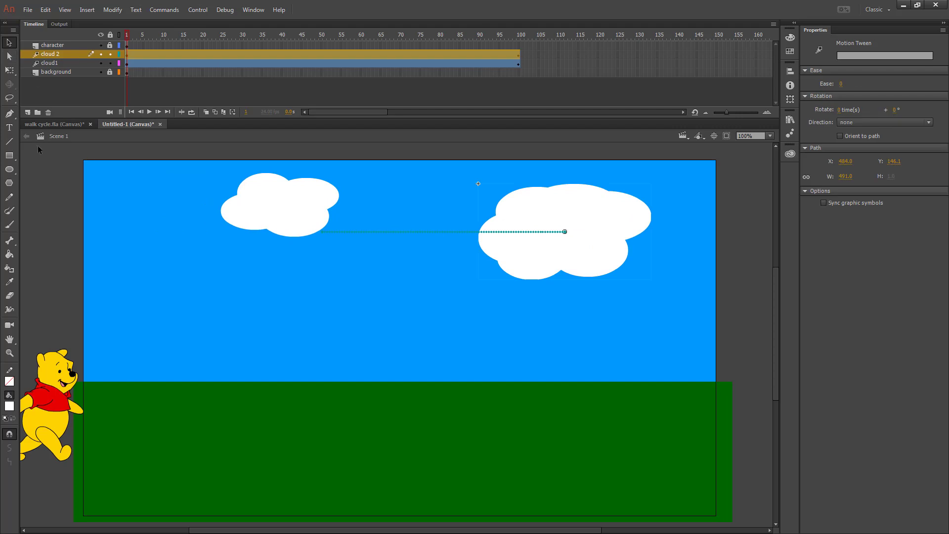
# Add a new layer named cloud3 above the cloud 2 layer
pyautogui.click(27, 113)
pyautogui.doubleClick(56, 57)
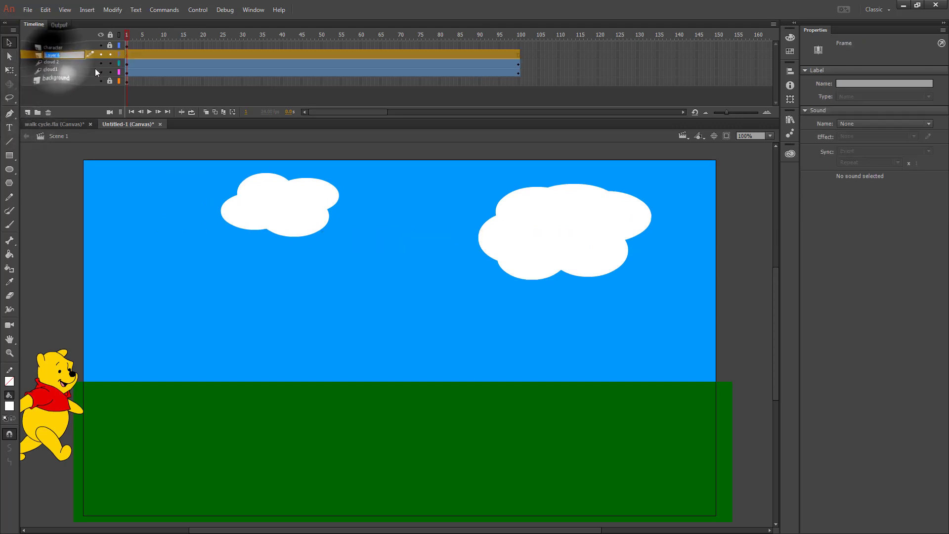
pyautogui.write('cloud3')
pyautogui.press('Return')
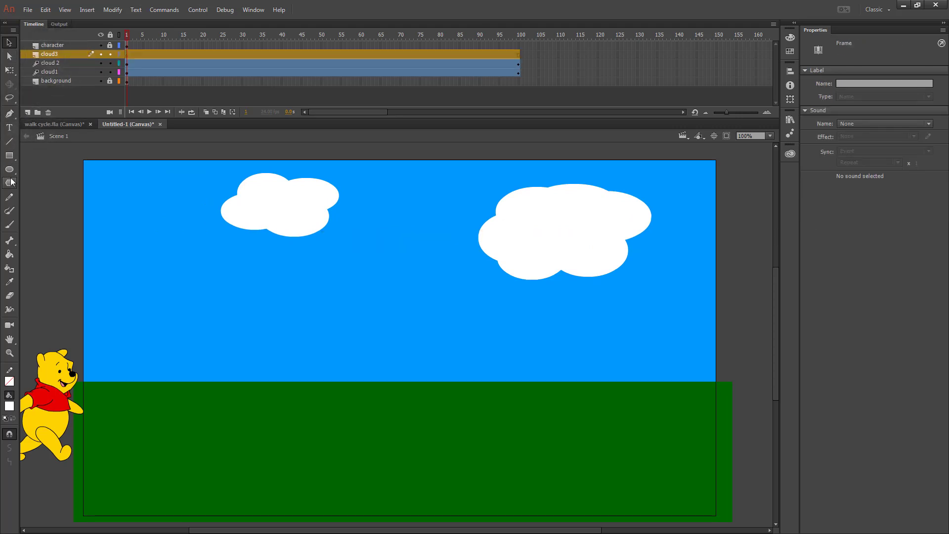
# Draw a small white cloud of overlapping ovals, about 141 by 108 px, just outside the stage's right edge
pyautogui.click(10, 169)
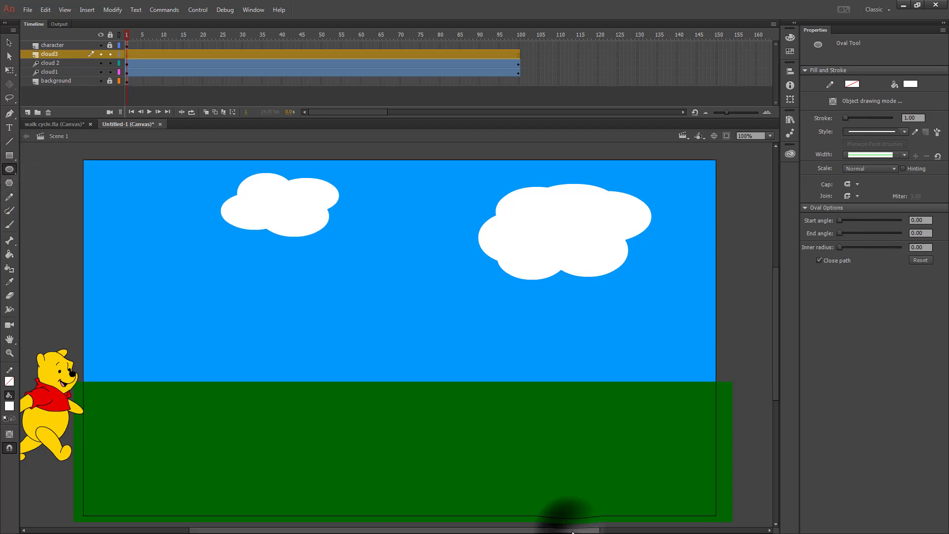
pyautogui.moveTo(573, 532); pyautogui.dragTo(669, 531)
pyautogui.moveTo(551, 186)
pyautogui.mouseDown()
pyautogui.moveTo(584, 216)
pyautogui.moveTo(575, 187)
pyautogui.mouseUp()
pyautogui.moveTo(592, 240); pyautogui.dragTo(568, 209)
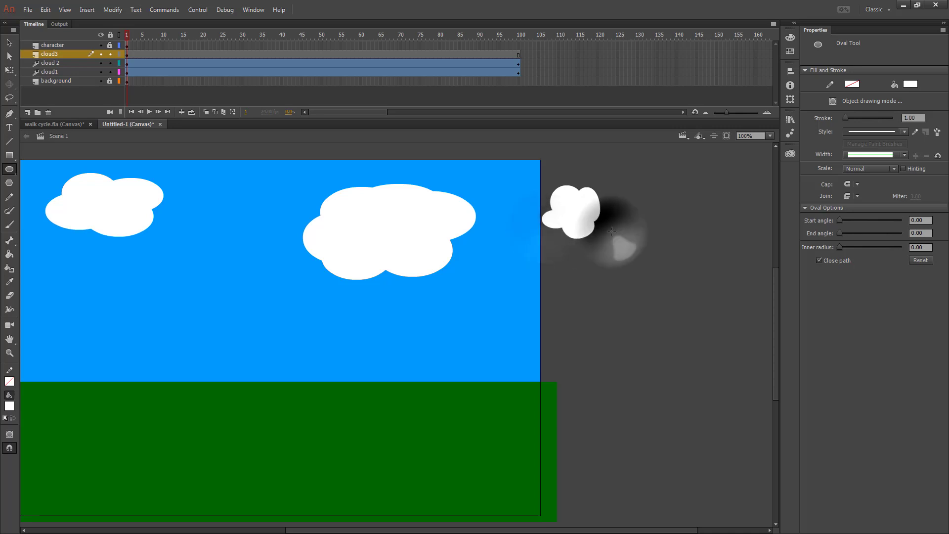
pyautogui.moveTo(612, 232); pyautogui.dragTo(592, 204)
# Create a motion tween for the off-stage cloud and move it left onto the stage to about X 1053 at frame 100
pyautogui.press('v')
pyautogui.click(574, 207)
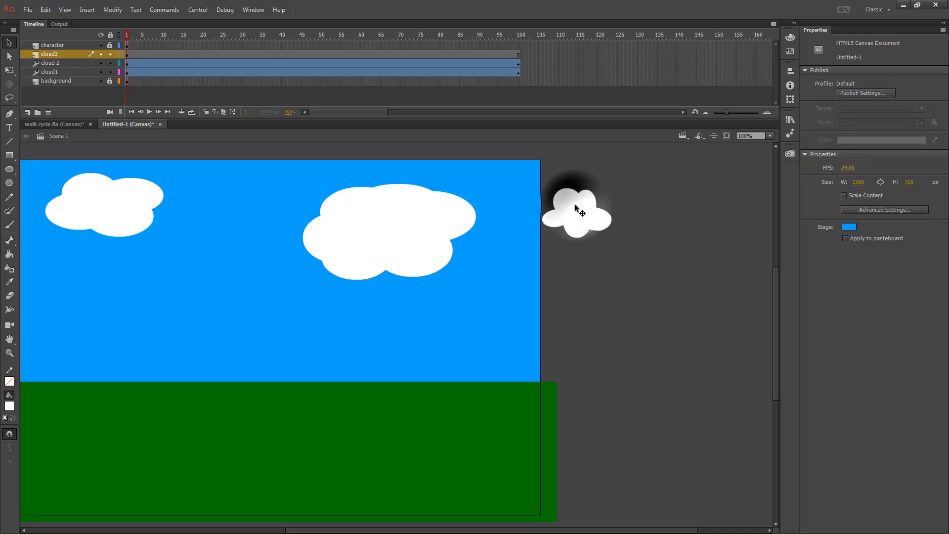
pyautogui.rightClick(567, 195)
pyautogui.click(618, 209)
pyautogui.moveTo(123, 35); pyautogui.dragTo(521, 34)
pyautogui.moveTo(580, 212); pyautogui.dragTo(450, 210)
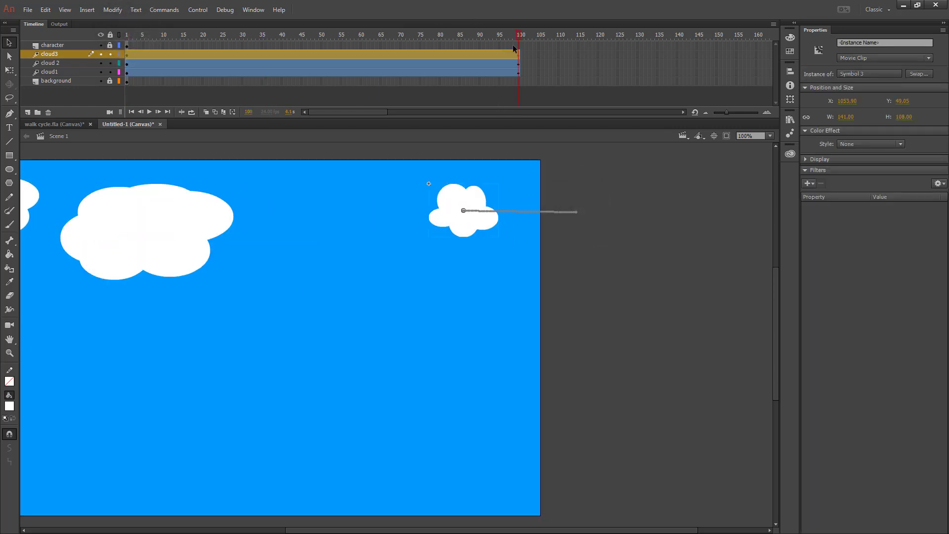
pyautogui.moveTo(518, 34); pyautogui.dragTo(3, 39)
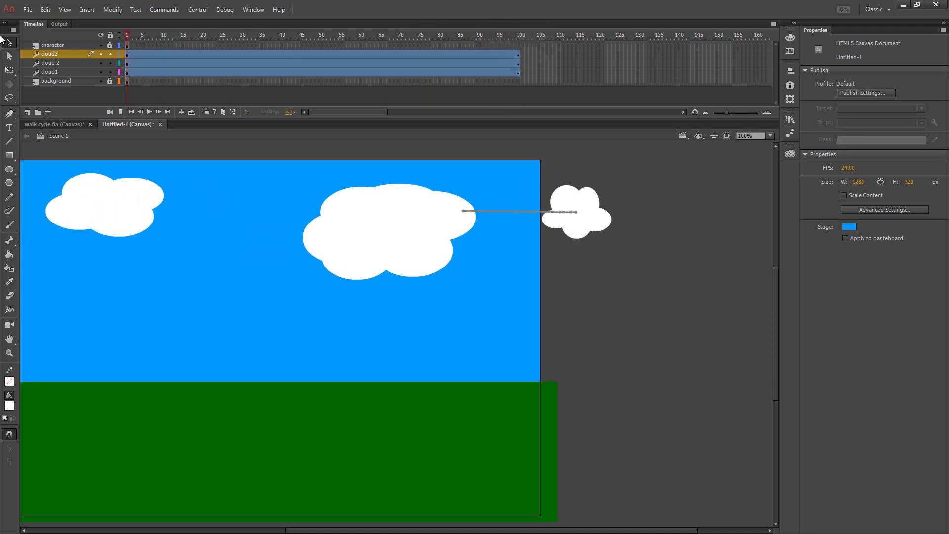
# Lock the three cloud layers and add a layer named tree1 directly above the background layer
pyautogui.click(127, 80)
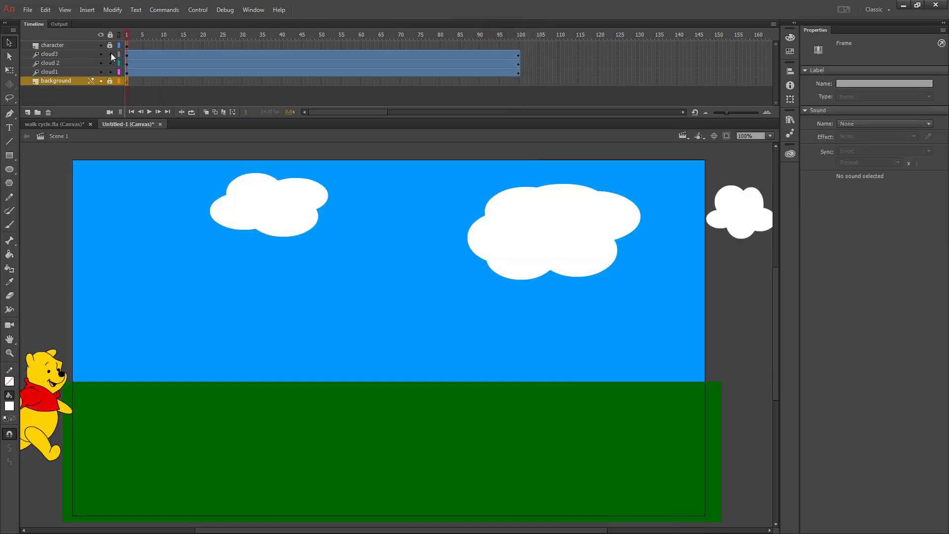
pyautogui.moveTo(111, 54); pyautogui.dragTo(110, 72)
pyautogui.click(28, 113)
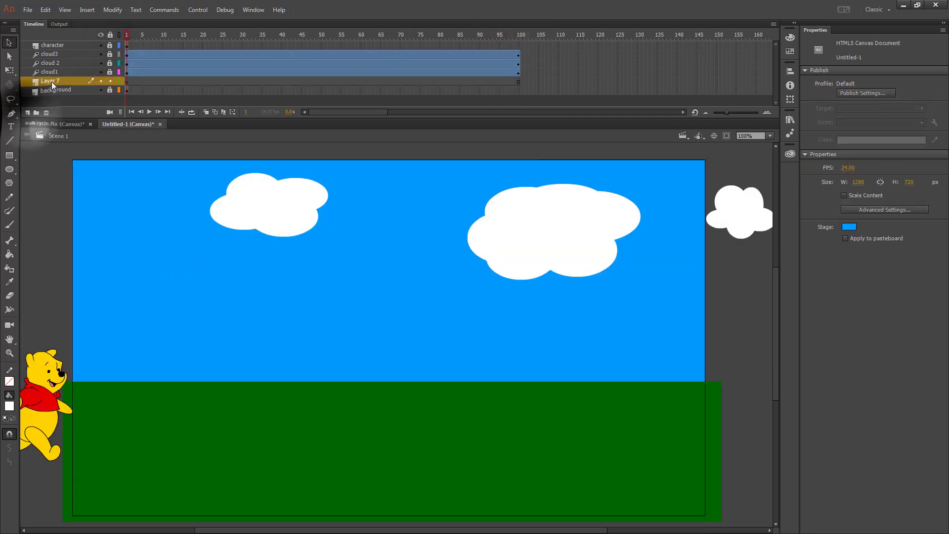
pyautogui.doubleClick(52, 81)
pyautogui.write('tree1')
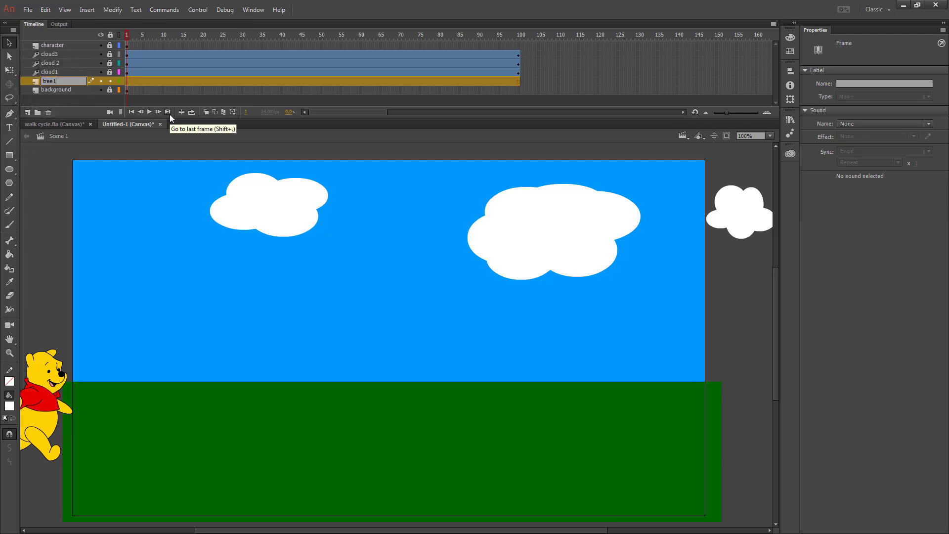
pyautogui.press('Return')
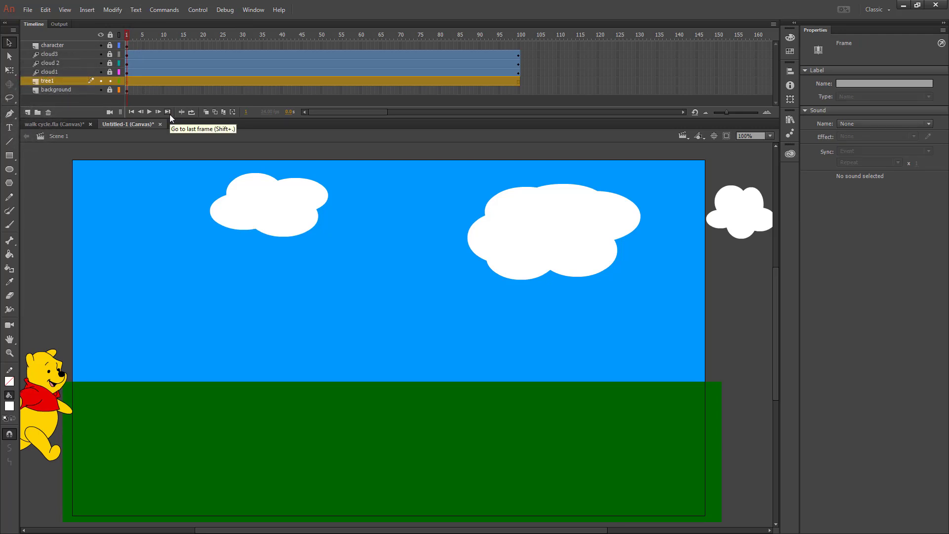
# Create a new movie clip symbol named tree in the document's library
pyautogui.click(789, 118)
pyautogui.click(642, 339)
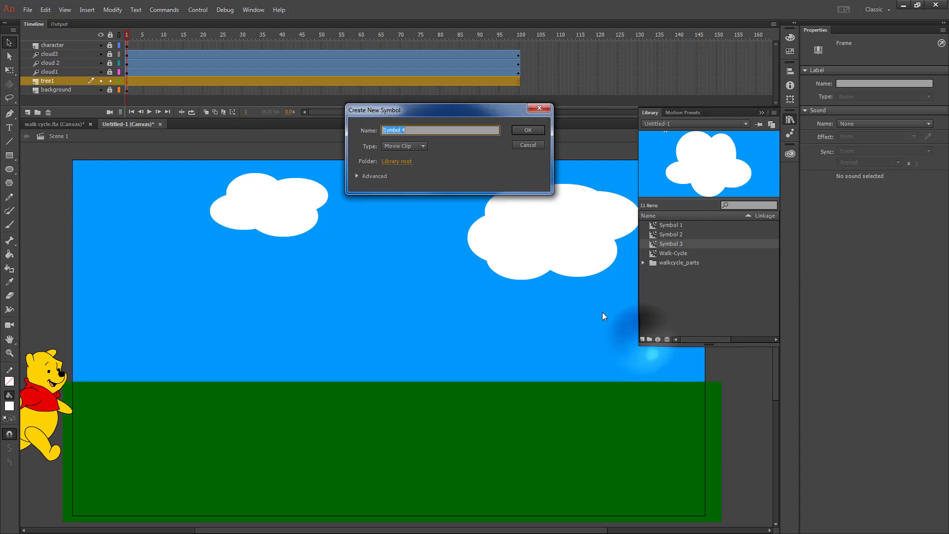
pyautogui.press('Return')
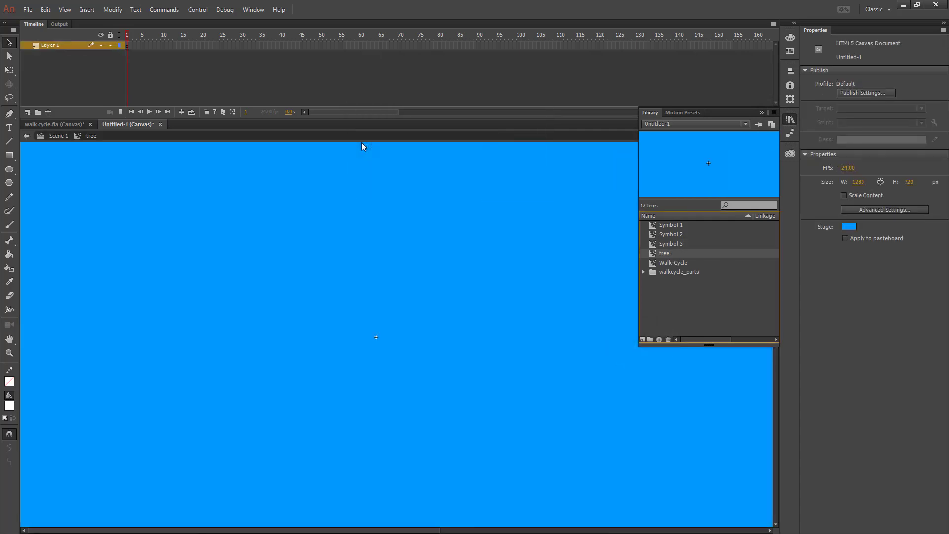
# Rename the tree symbol's only layer as trunk and add a layer named leaves above it
pyautogui.write('trunk')
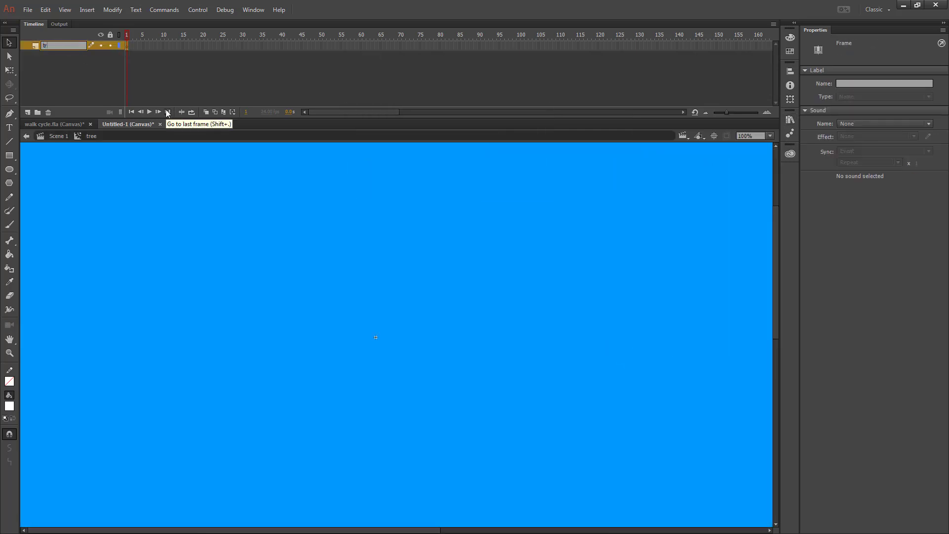
pyautogui.press('Return')
pyautogui.click(28, 113)
pyautogui.doubleClick(51, 45)
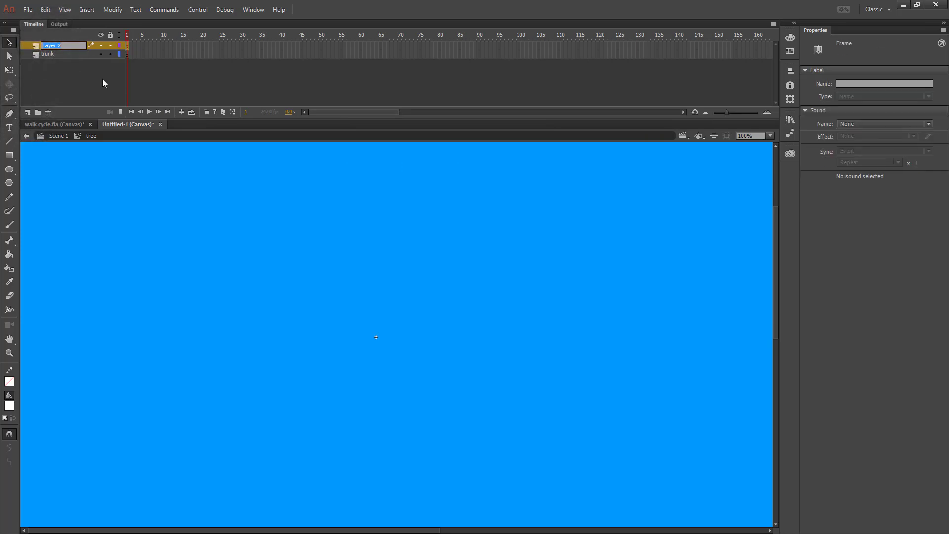
pyautogui.write('leaves')
pyautogui.press('Return')
# Place the large cloud Symbol 2 on the leaves layer at X 0, Y 0 and break it apart into a shape
pyautogui.click(790, 120)
pyautogui.click(669, 244)
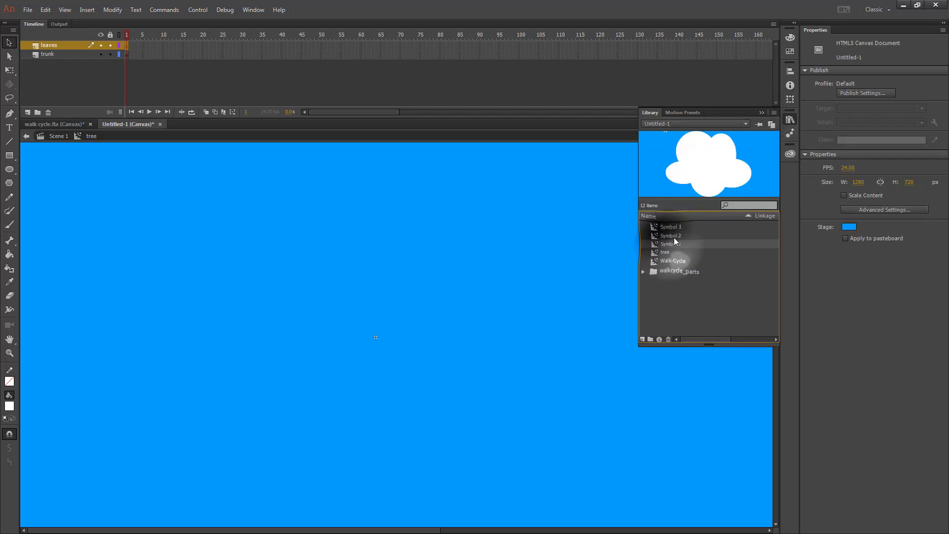
pyautogui.click(674, 225)
pyautogui.click(674, 233)
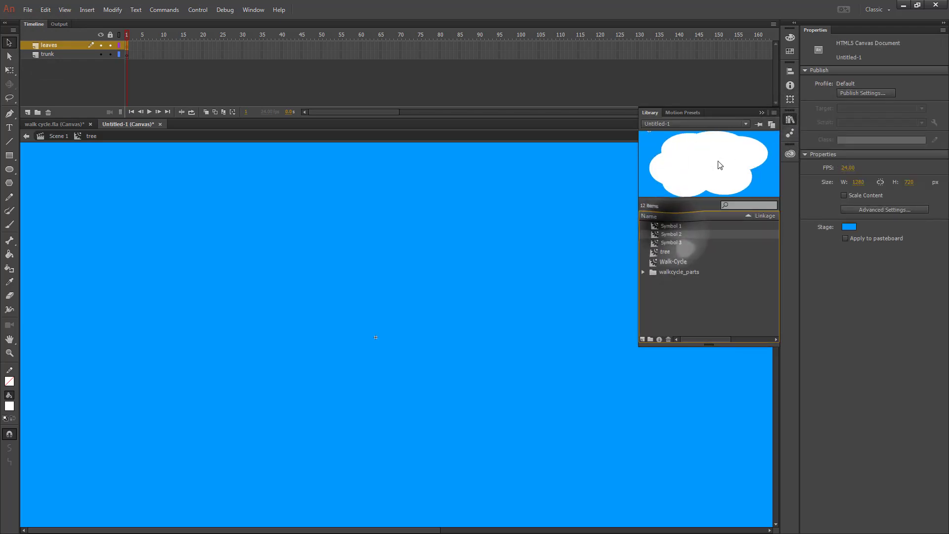
pyautogui.moveTo(717, 164); pyautogui.dragTo(477, 400)
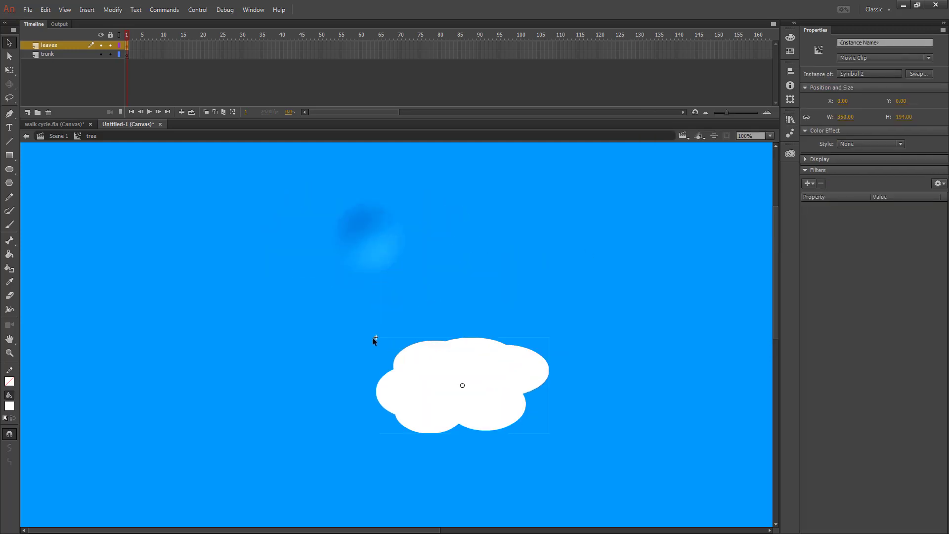
pyautogui.scroll(-3, 662, 334)
pyautogui.scroll(4, 659, 334)
pyautogui.rightClick(450, 267)
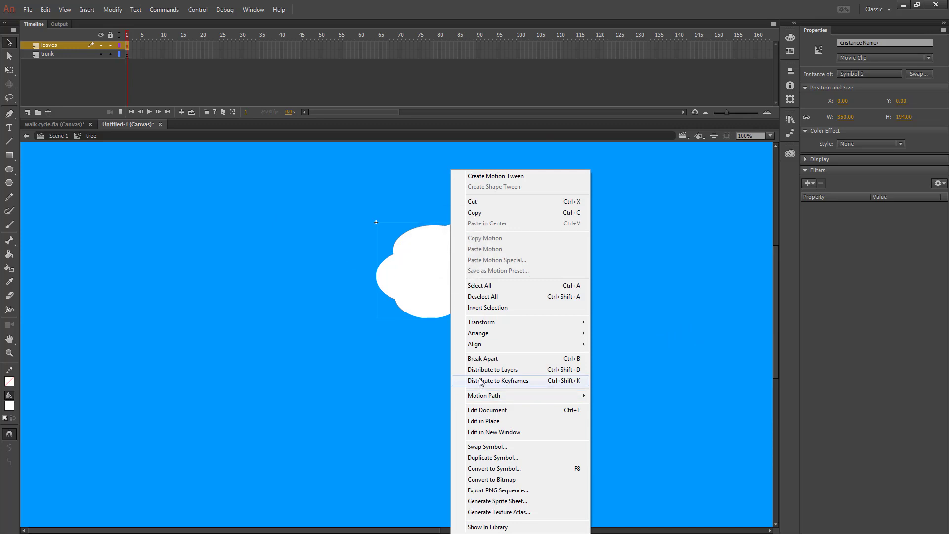
pyautogui.click(482, 359)
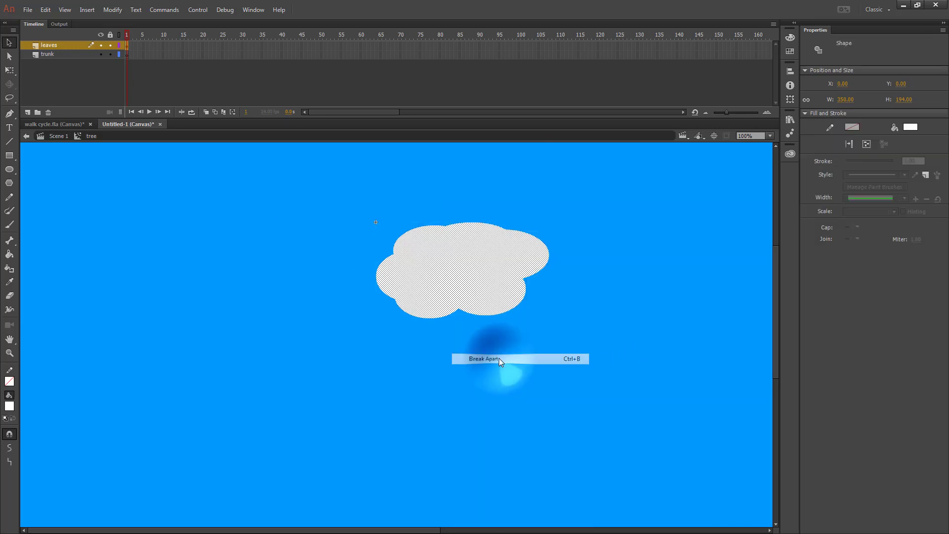
# Recolour the cloud shape dark green, then lock the leaves layer and make trunk the active layer
pyautogui.click(909, 130)
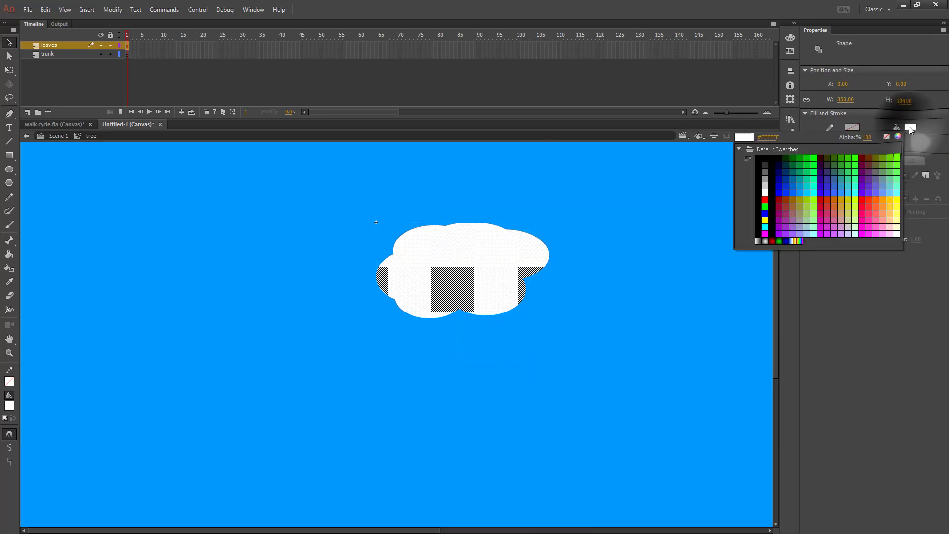
pyautogui.click(802, 156)
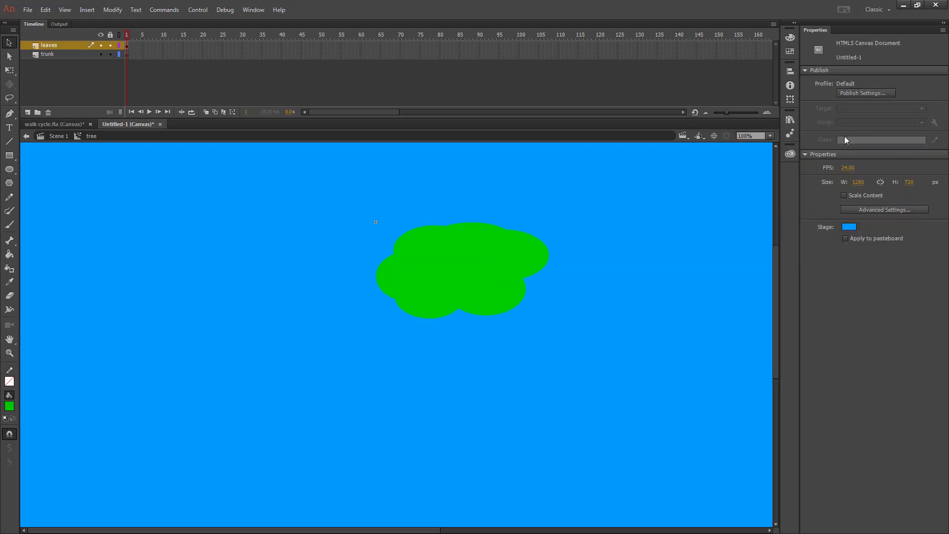
pyautogui.click(488, 267)
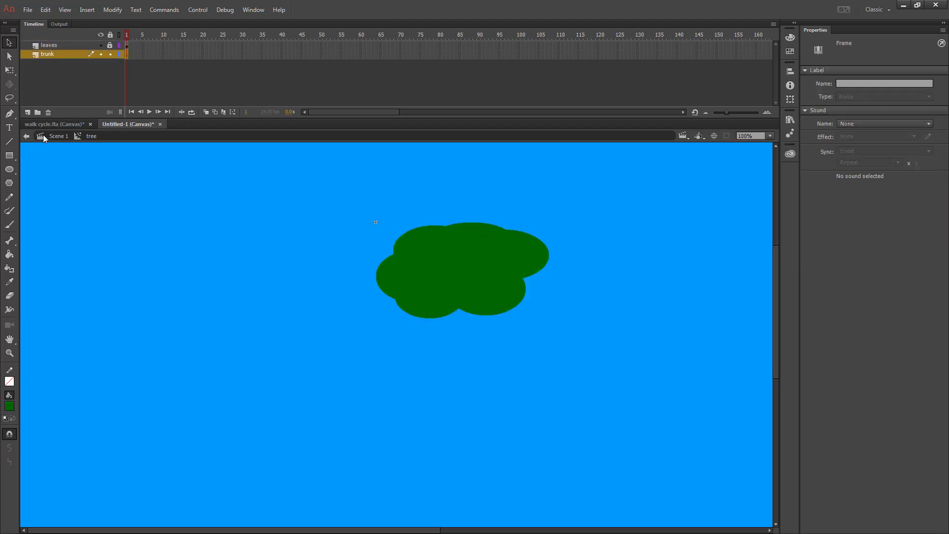
# Draw a tall dark brown rectangle without an outline on the trunk layer, centred beneath the leaves and reaching up into them
pyautogui.click(9, 155)
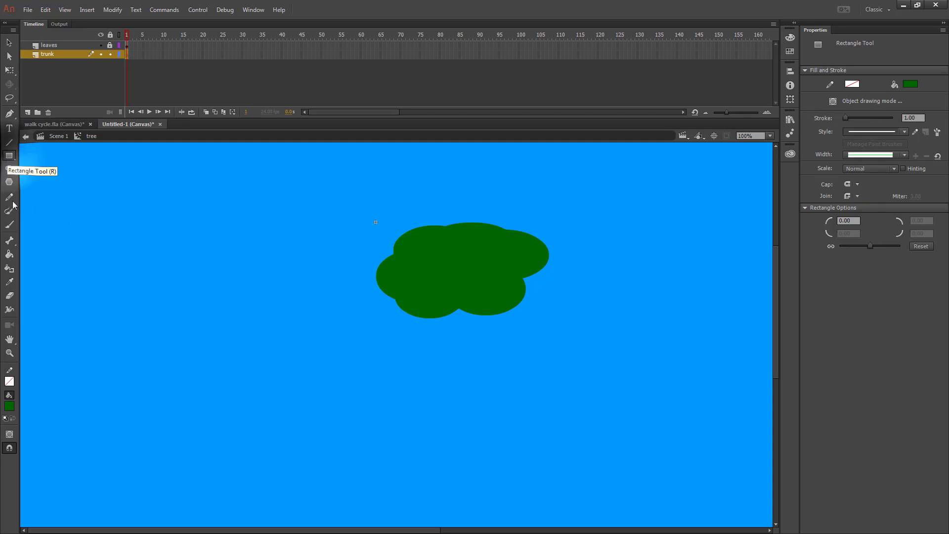
pyautogui.click(9, 406)
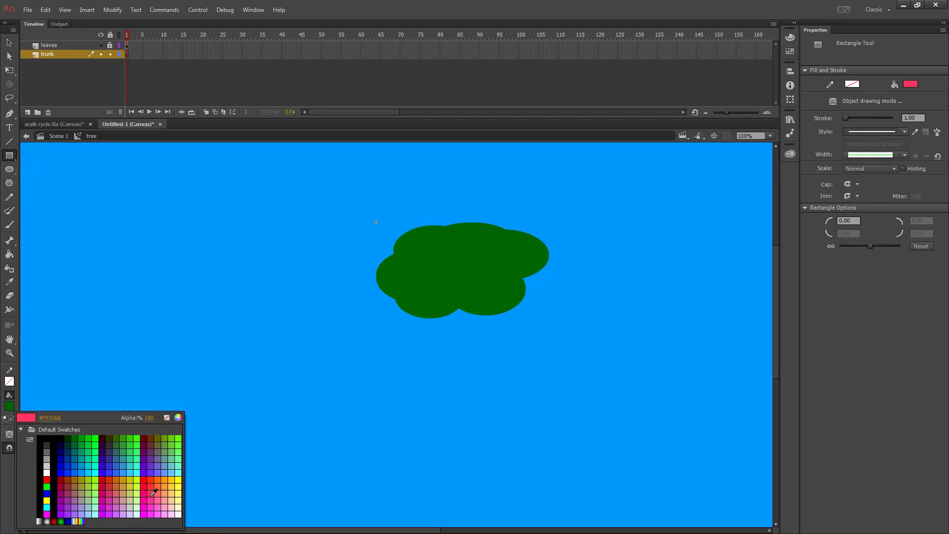
pyautogui.click(65, 479)
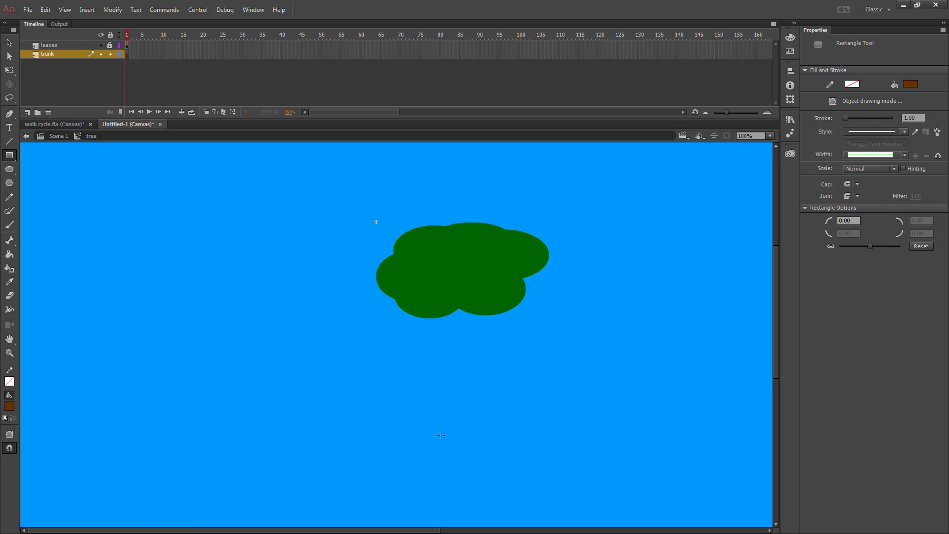
pyautogui.moveTo(441, 435); pyautogui.dragTo(484, 309)
pyautogui.press('v')
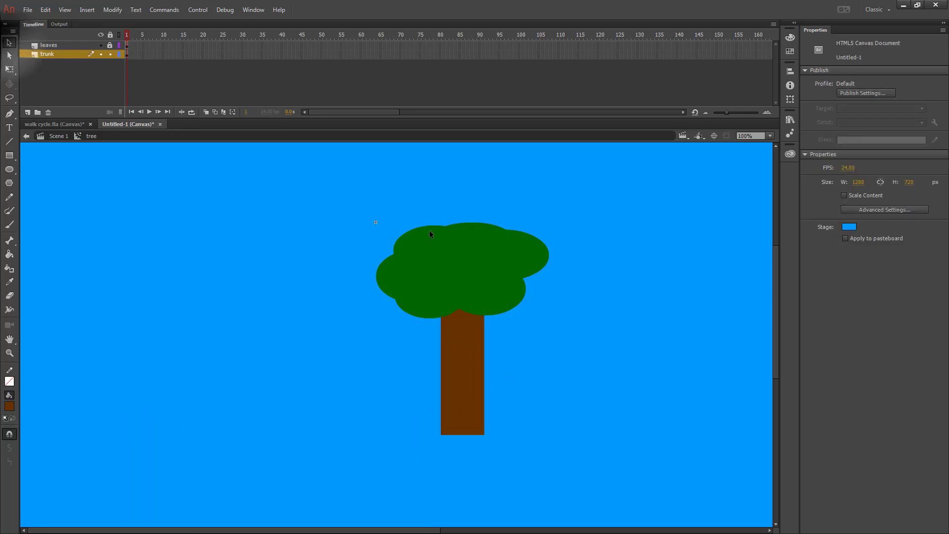
# Show the leaves layer as outlines and reshape the trunk's upper end into three branches reaching into the foliage
pyautogui.click(120, 45)
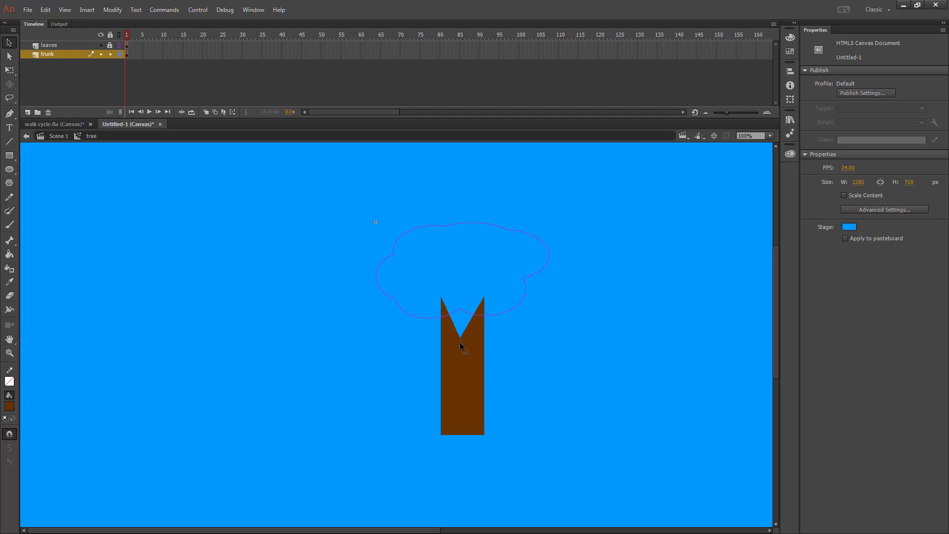
pyautogui.moveTo(441, 298); pyautogui.dragTo(477, 313)
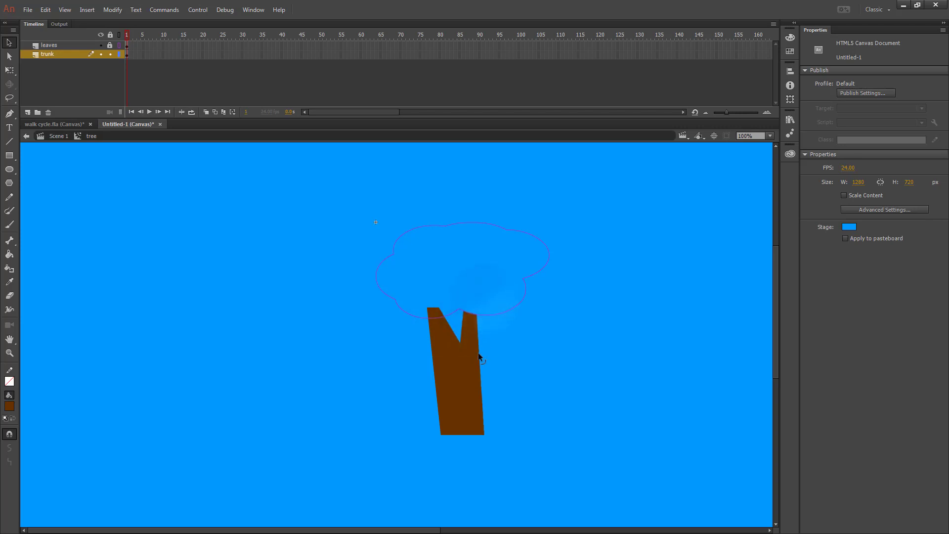
pyautogui.moveTo(434, 352); pyautogui.dragTo(503, 307)
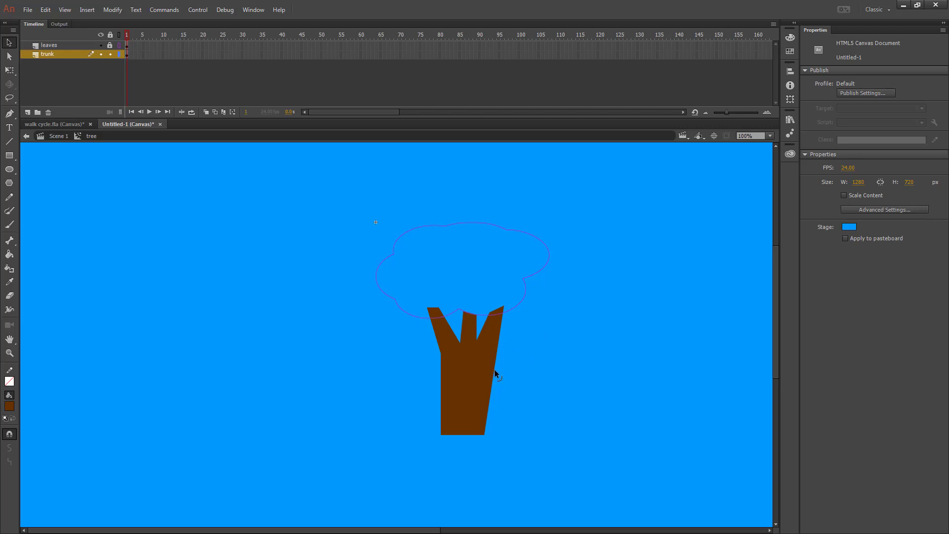
pyautogui.moveTo(494, 369); pyautogui.dragTo(487, 361)
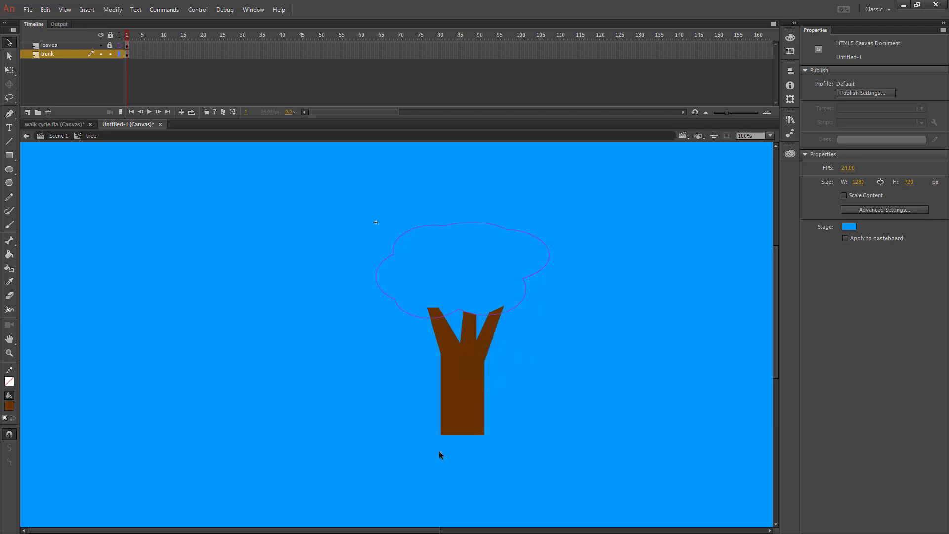
# Reshape the trunk's base into a rounded, slightly flared foot and taper both sides of the trunk inward
pyautogui.moveTo(456, 434); pyautogui.dragTo(473, 443)
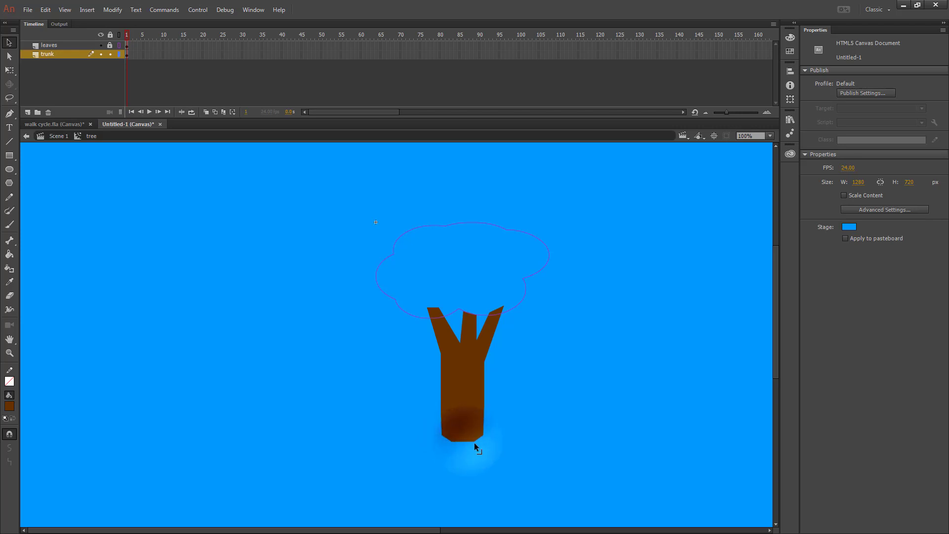
pyautogui.click(446, 440)
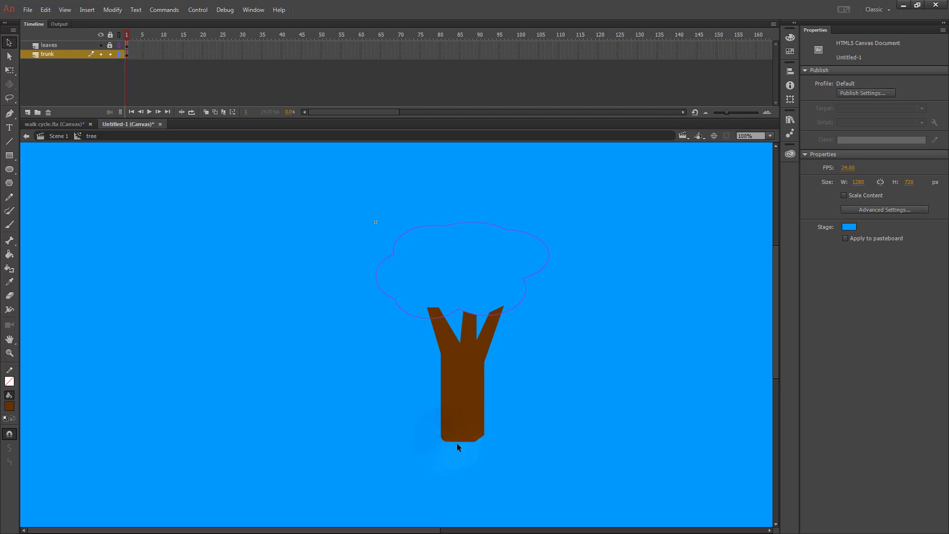
pyautogui.moveTo(458, 442)
pyautogui.mouseDown()
pyautogui.moveTo(486, 439)
pyautogui.moveTo(443, 440)
pyautogui.mouseUp()
pyautogui.moveTo(441, 436); pyautogui.dragTo(446, 433)
pyautogui.click(484, 432)
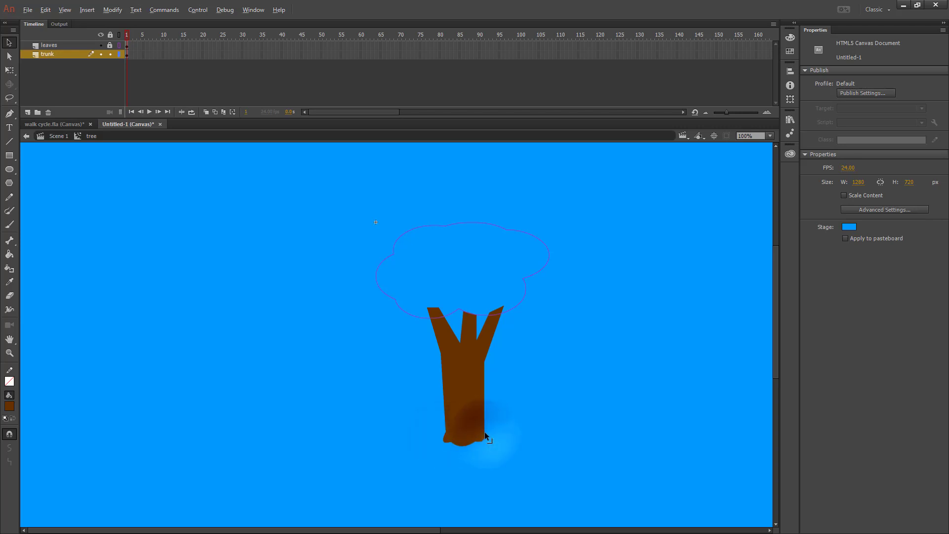
pyautogui.moveTo(485, 432); pyautogui.dragTo(479, 428)
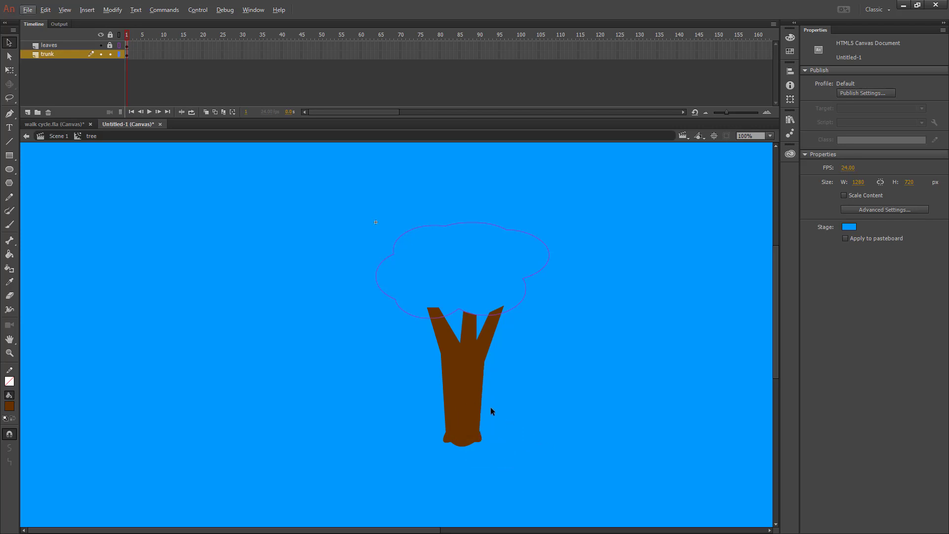
pyautogui.click(446, 357)
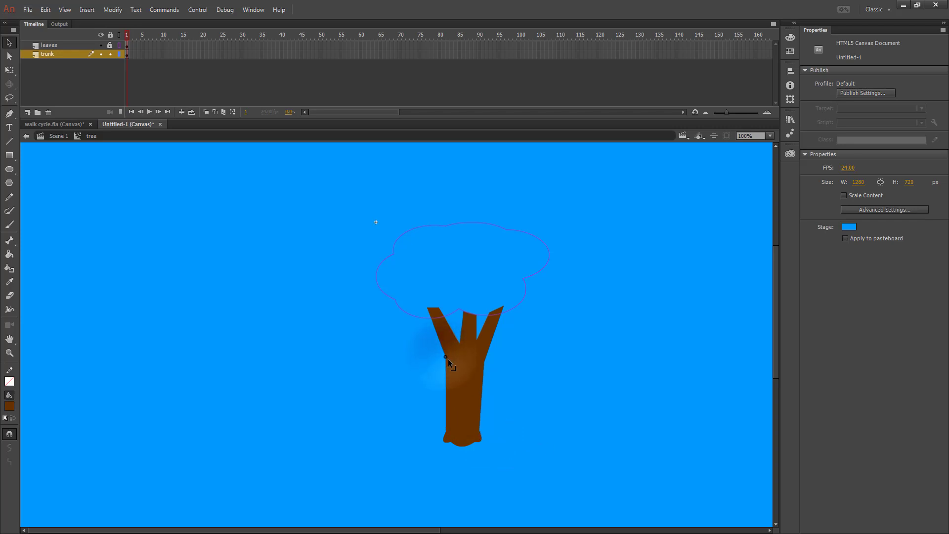
pyautogui.click(555, 453)
pyautogui.click(465, 446)
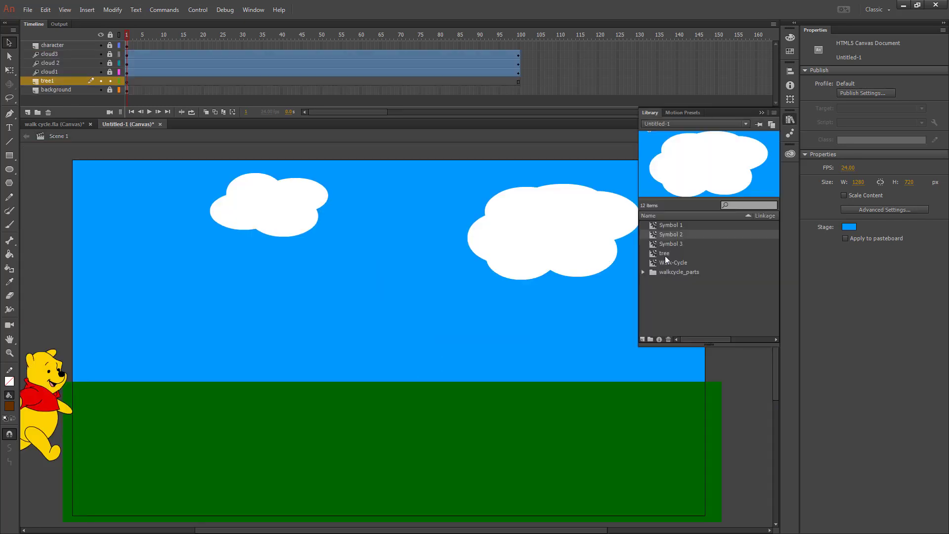
# Place the tree symbol on the main scene's tree1 layer, move that layer above cloud3, and position the tree toward the stage's right side
pyautogui.moveTo(666, 256); pyautogui.dragTo(388, 353)
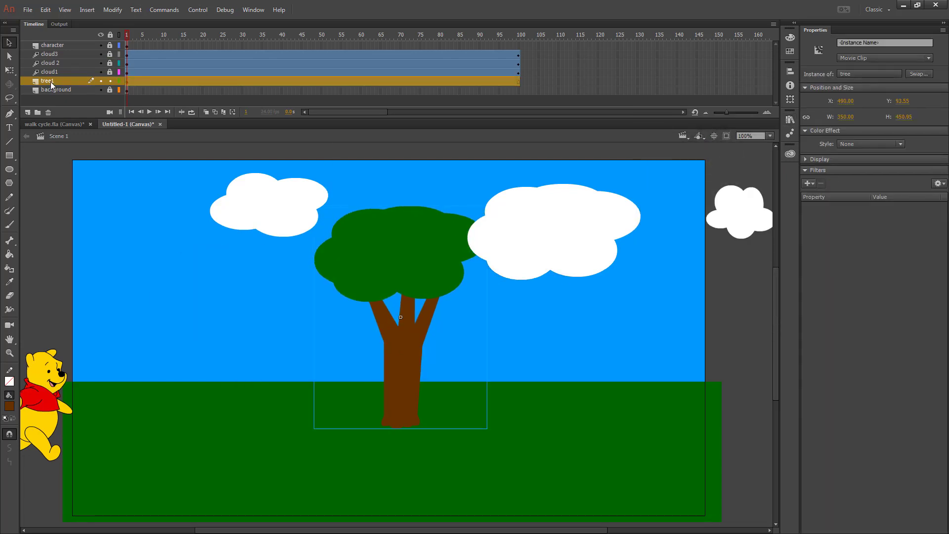
pyautogui.moveTo(50, 81); pyautogui.dragTo(61, 49)
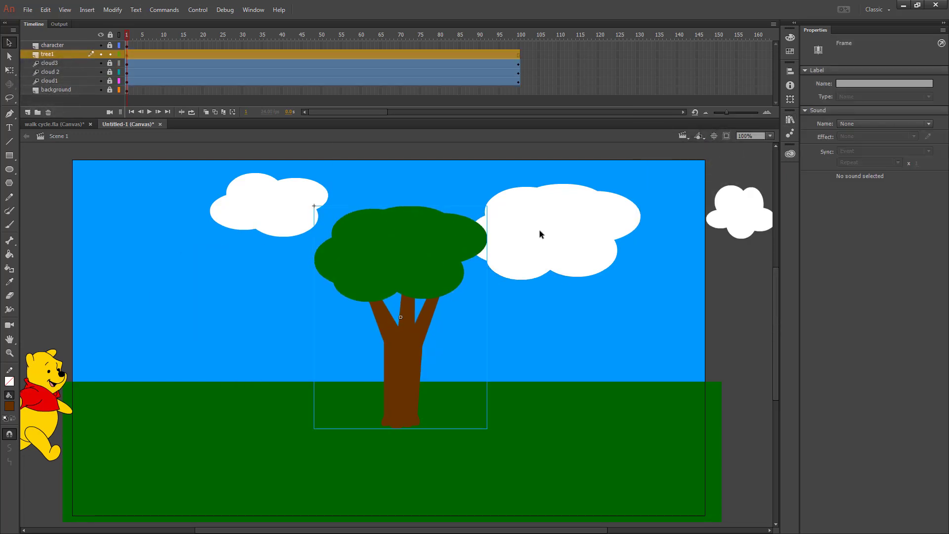
pyautogui.moveTo(418, 351); pyautogui.dragTo(605, 344)
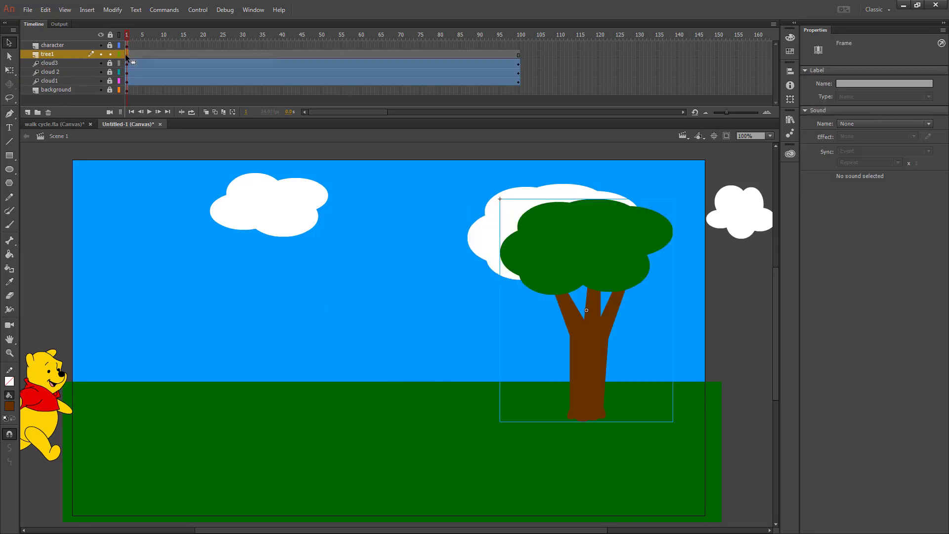
# Create a motion tween for the tree and move it horizontally left to about X -55 at frame 100
pyautogui.rightClick(126, 55)
pyautogui.click(197, 61)
pyautogui.moveTo(614, 259); pyautogui.dragTo(268, 259)
pyautogui.hotkey('ctrl', 'z')
pyautogui.click(519, 34)
pyautogui.moveTo(594, 243); pyautogui.dragTo(150, 251)
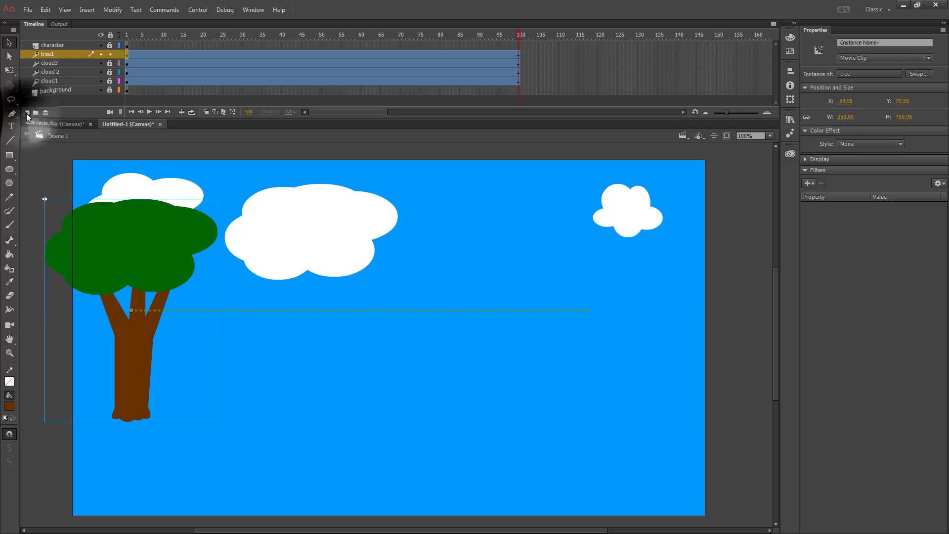
# Add a layer named tree2 directly above the tree1 layer
pyautogui.click(28, 112)
pyautogui.doubleClick(53, 55)
pyautogui.write('tree2')
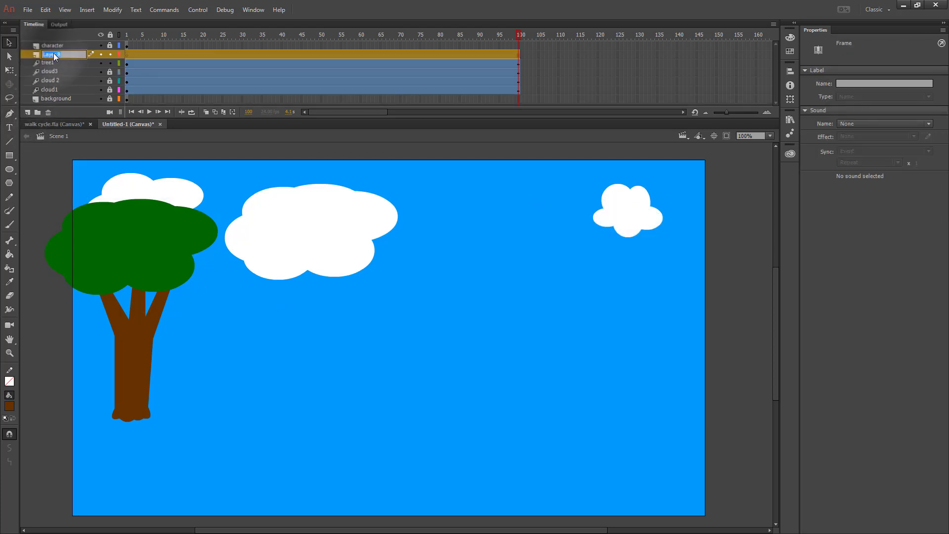
pyautogui.press('Return')
# Place a second instance of the tree symbol at frame 1 of tree2, at about X 158, Y 131
pyautogui.click(126, 34)
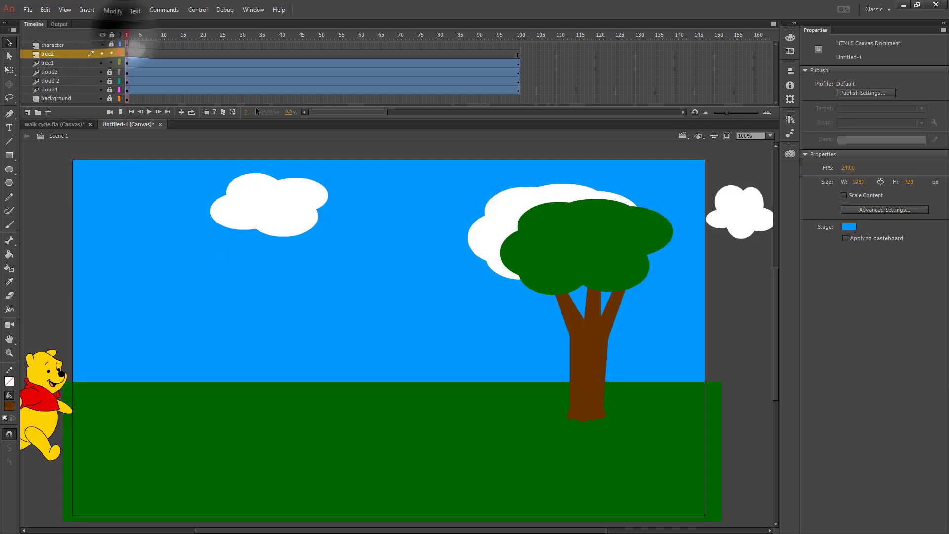
pyautogui.click(790, 119)
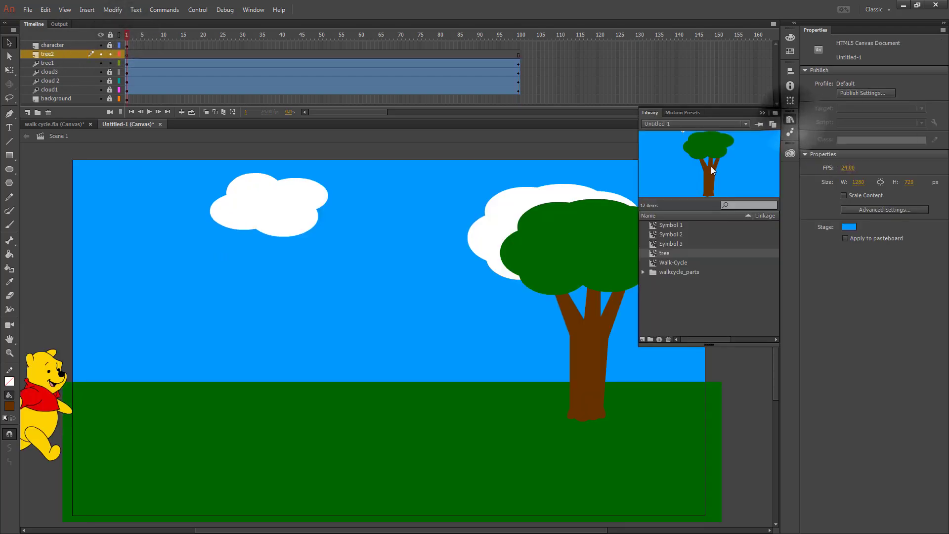
pyautogui.moveTo(709, 163); pyautogui.dragTo(238, 337)
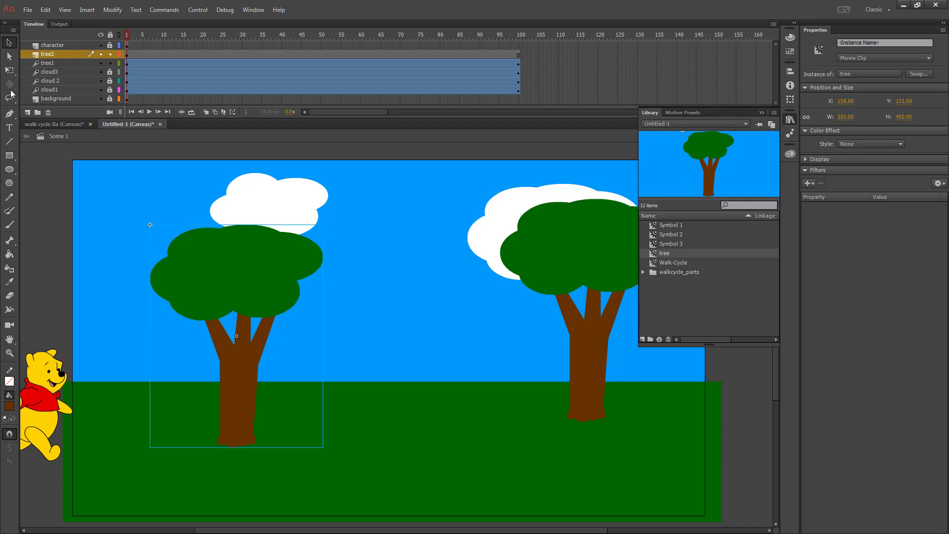
# Flip the second tree horizontally and scale it down to about 312 by 366 px
pyautogui.click(9, 70)
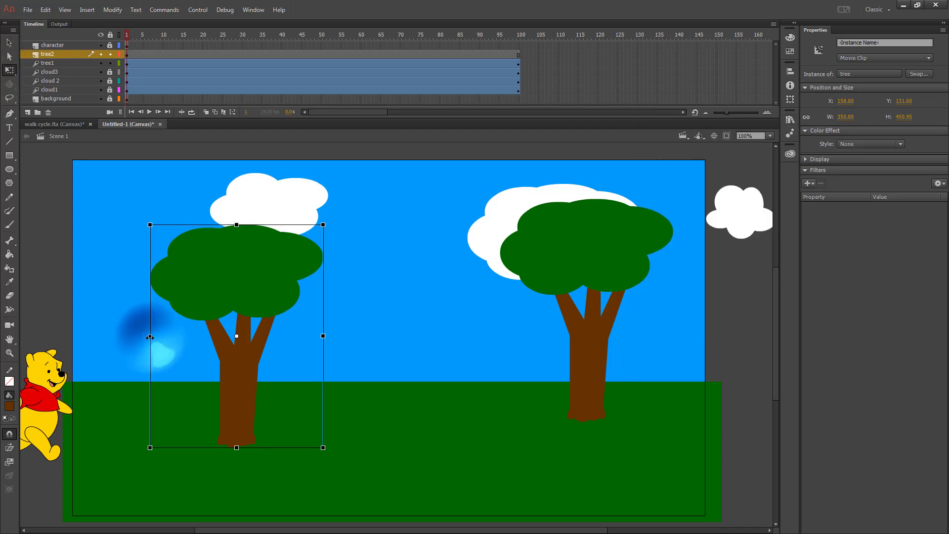
pyautogui.moveTo(150, 337); pyautogui.dragTo(332, 324)
pyautogui.moveTo(333, 448); pyautogui.dragTo(314, 426)
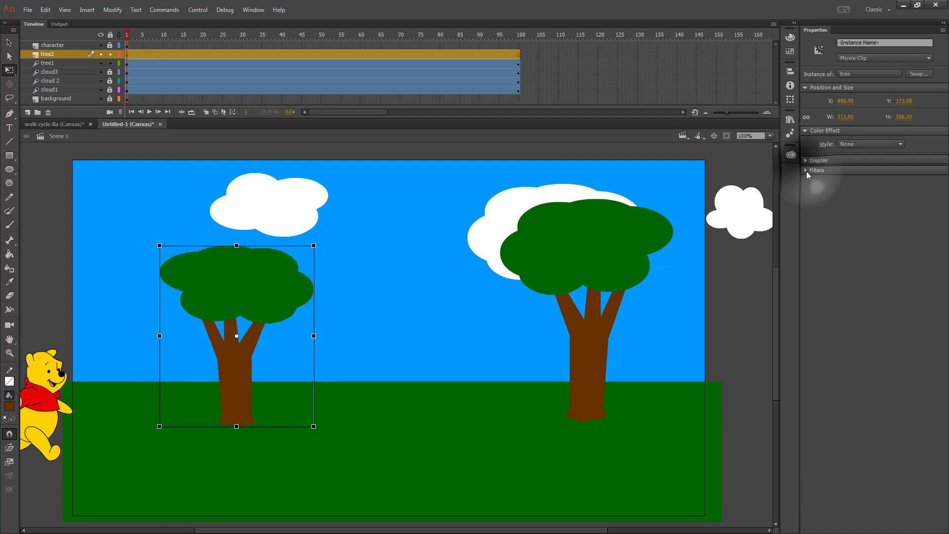
# Add an Adjust Color filter to the second tree and set its brightness to -24
pyautogui.click(807, 183)
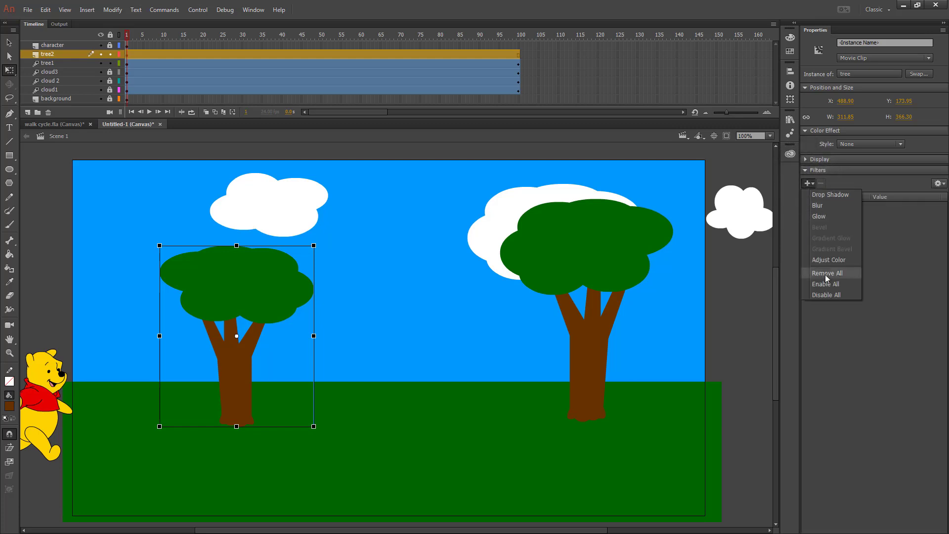
pyautogui.click(826, 261)
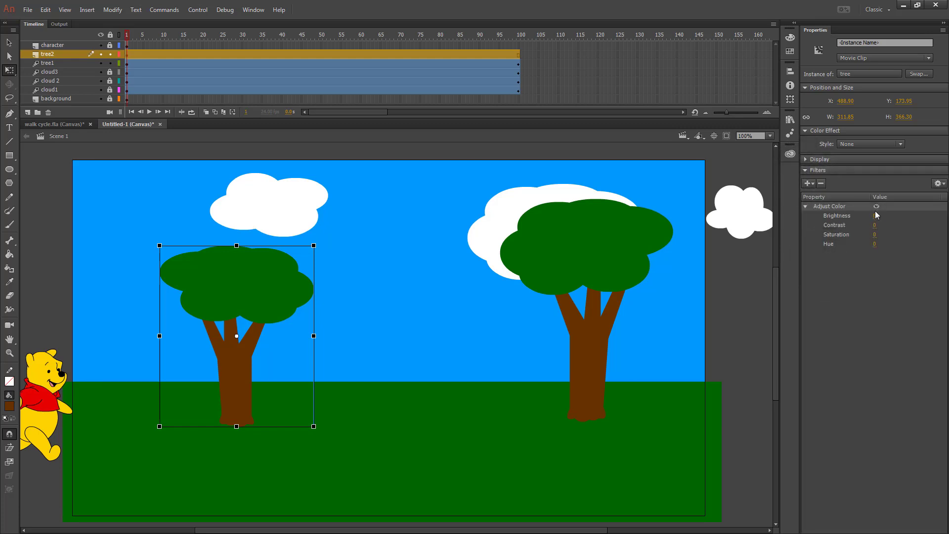
pyautogui.moveTo(874, 215)
pyautogui.mouseDown()
pyautogui.moveTo(886, 216)
pyautogui.moveTo(870, 217)
pyautogui.mouseUp()
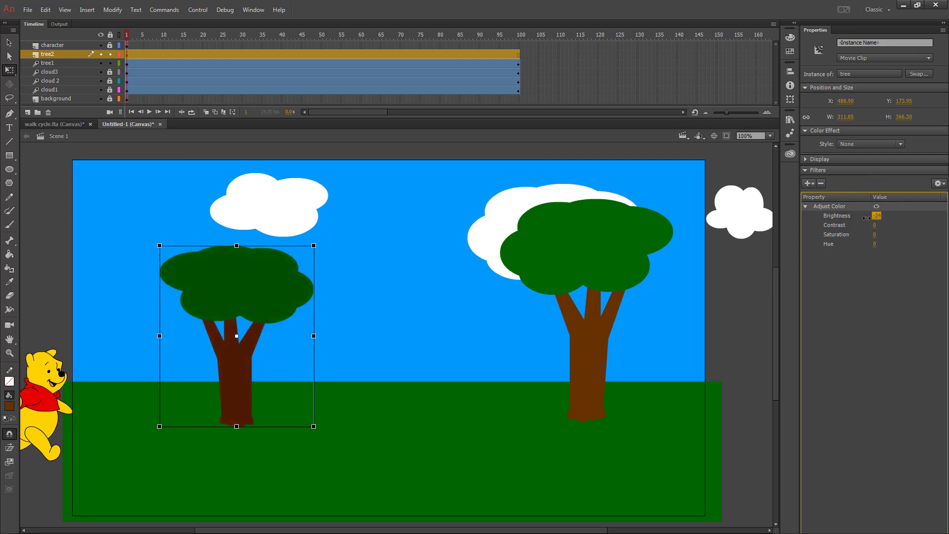
# Create a motion tween for tree2, move it horizontally off the stage to about X -333 at frame 100, and lock the tree layers
pyautogui.rightClick(127, 53)
pyautogui.click(153, 58)
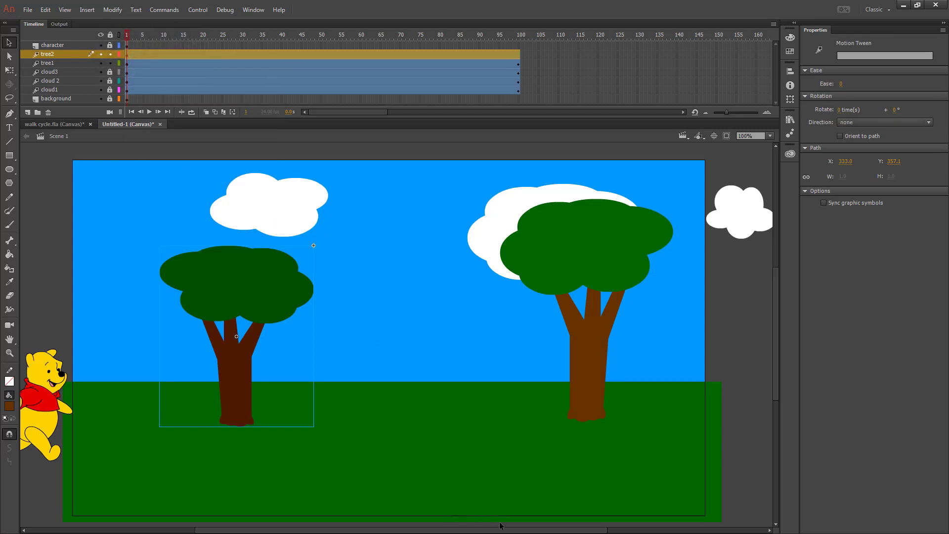
pyautogui.moveTo(566, 530); pyautogui.dragTo(455, 530)
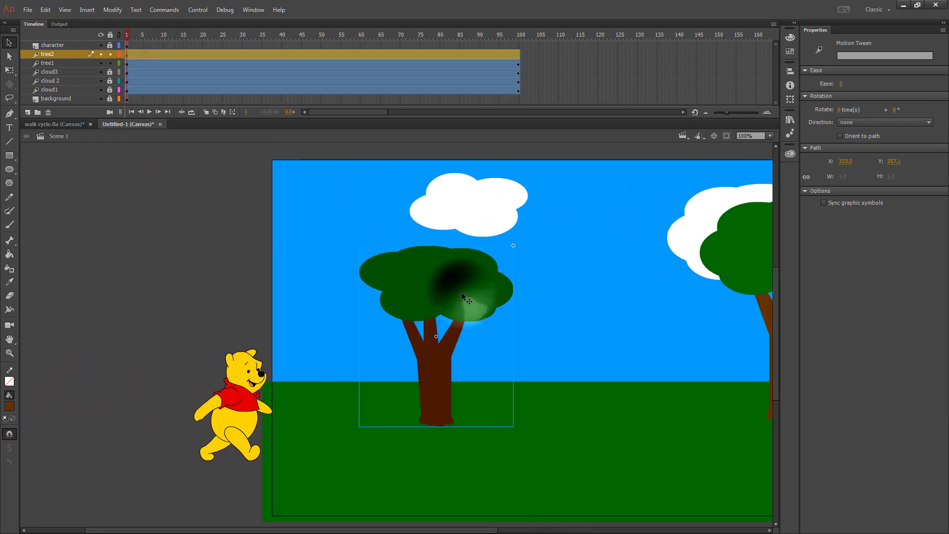
pyautogui.moveTo(462, 292); pyautogui.dragTo(123, 286)
pyautogui.click(521, 38)
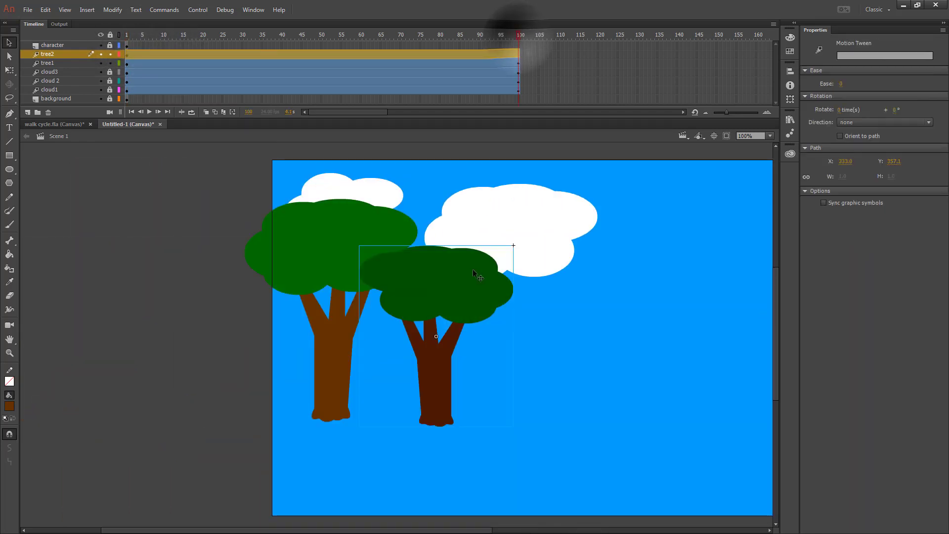
pyautogui.moveTo(458, 285); pyautogui.dragTo(51, 289)
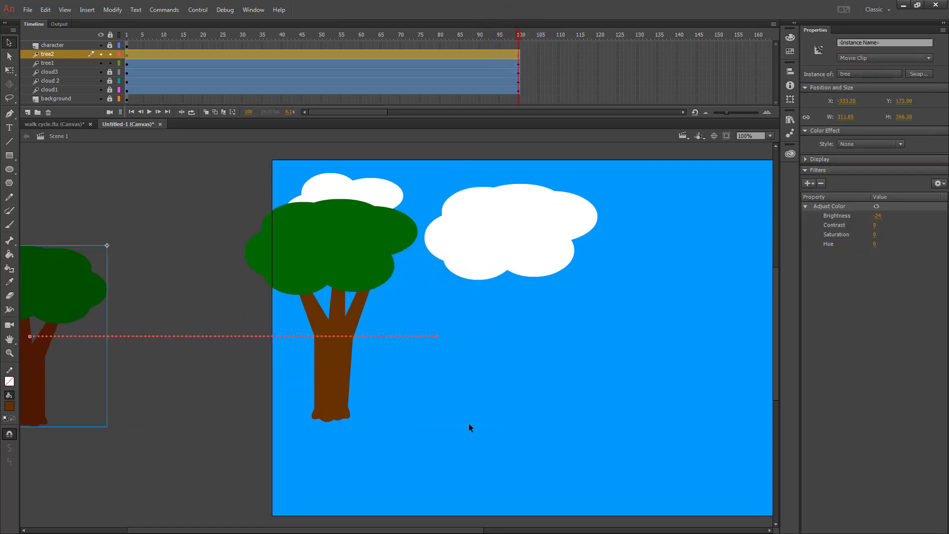
pyautogui.hotkey('ctrl', 'Return')
pyautogui.click(111, 35)
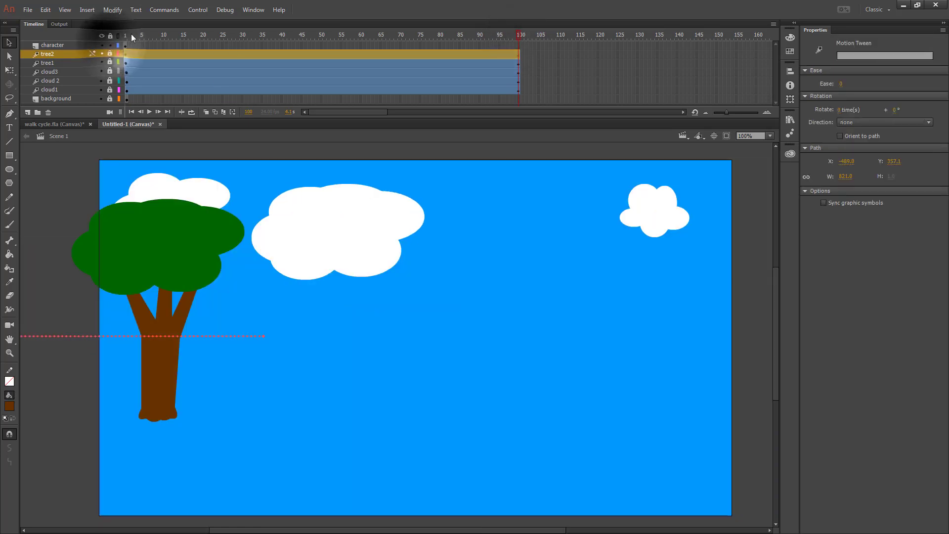
# Create a motion tween on the character layer from frame 1 and extend it to frame 100
pyautogui.click(127, 33)
pyautogui.rightClick(127, 45)
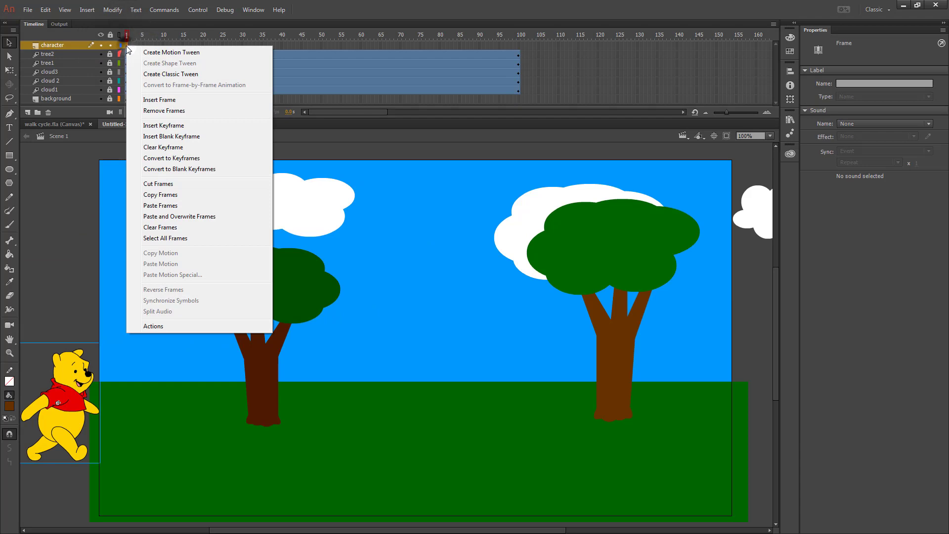
pyautogui.click(171, 52)
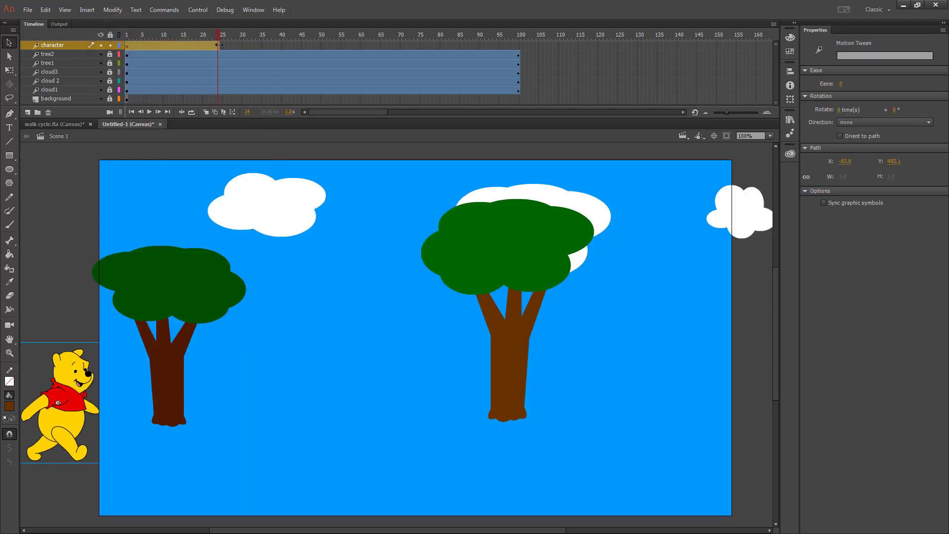
pyautogui.moveTo(219, 44); pyautogui.dragTo(518, 45)
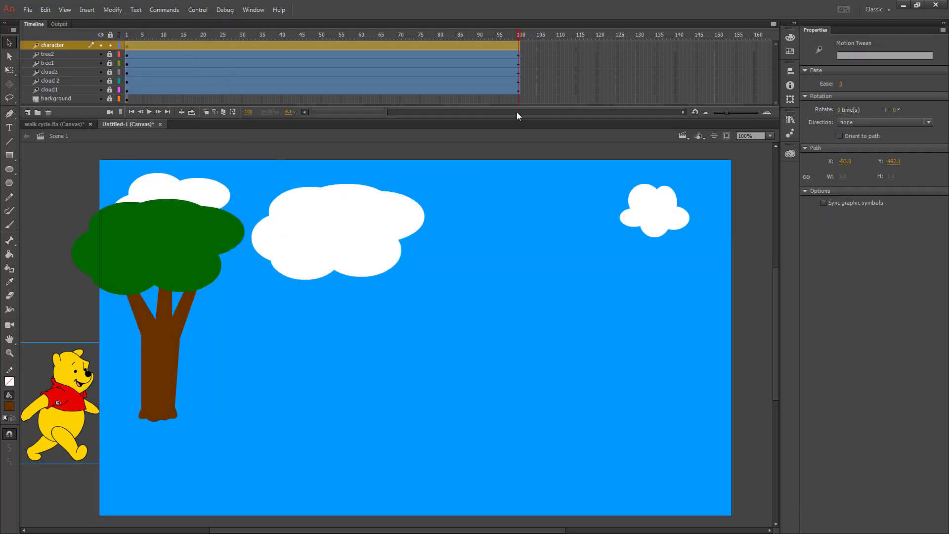
# Extend the background layer to frame 100
pyautogui.click(518, 99)
pyautogui.rightClick(518, 99)
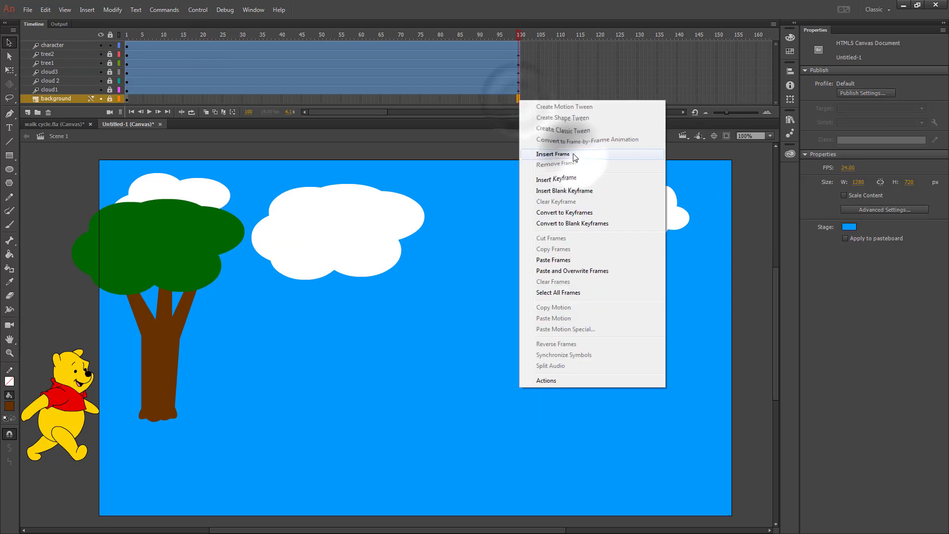
pyautogui.click(559, 154)
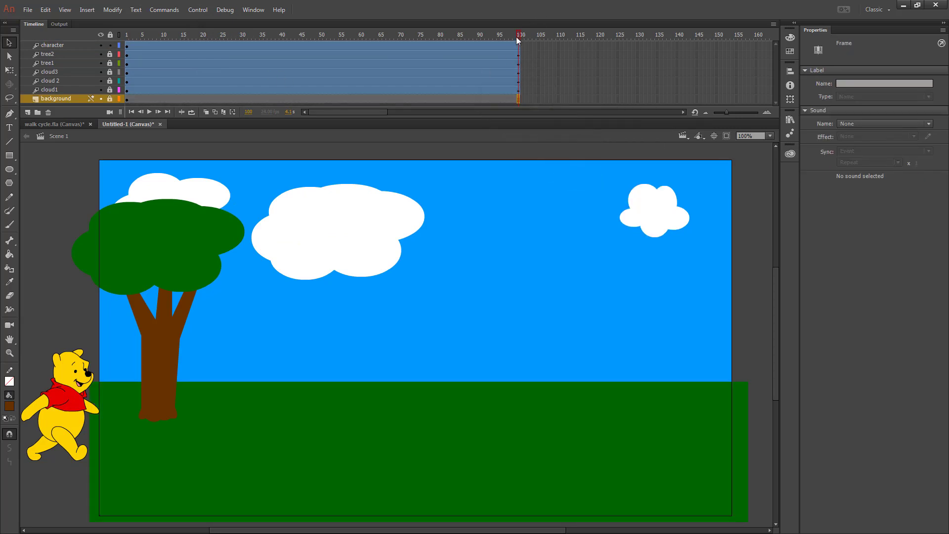
# At frame 100, move the character about 1435 px across the scene until it is off the stage, and play the timeline
pyautogui.click(70, 394)
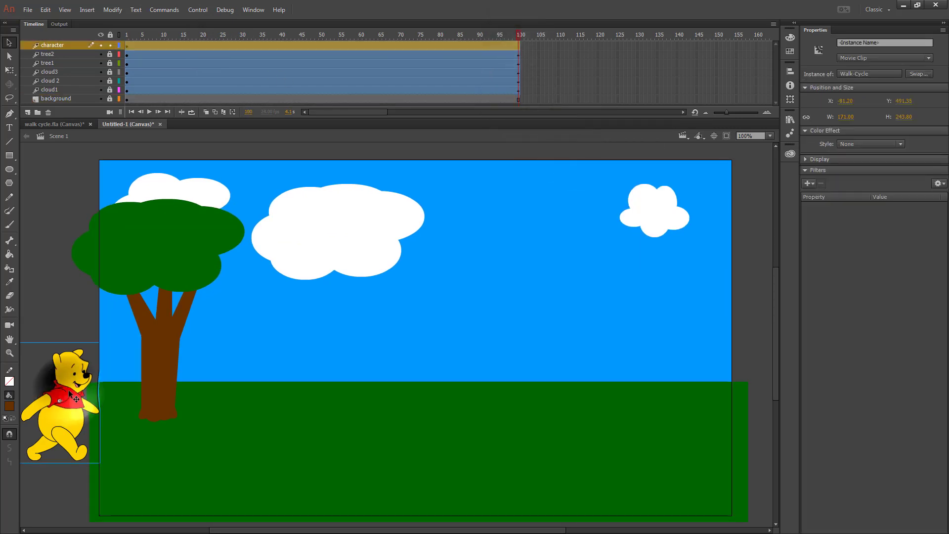
pyautogui.moveTo(76, 399); pyautogui.dragTo(781, 397)
pyautogui.press('Return')
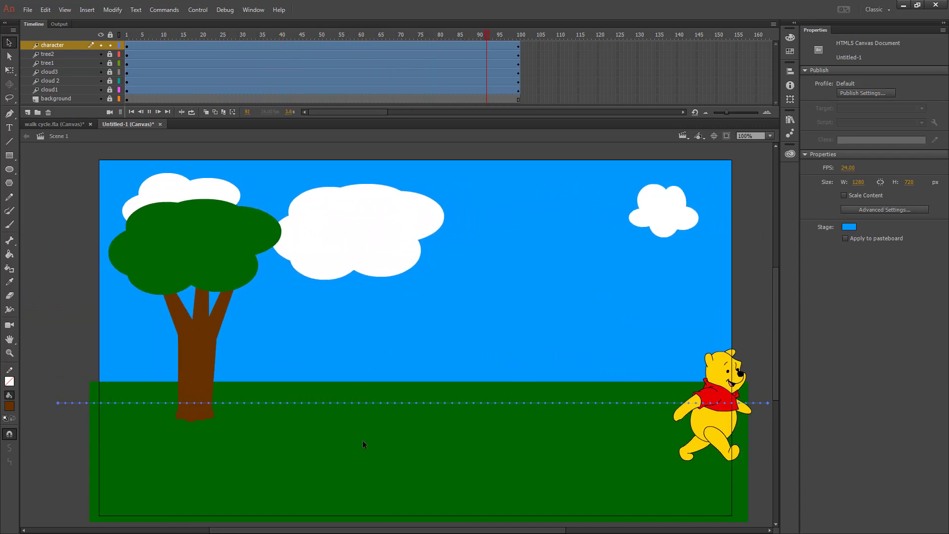
# Test the animation in the browser, close the preview and return to the timeline
pyautogui.hotkey('ctrl', 'Return')
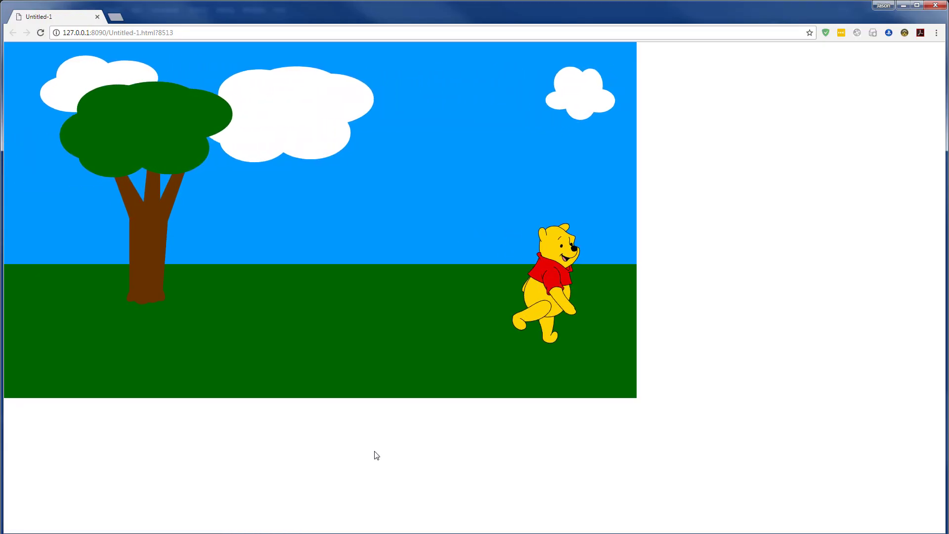
pyautogui.click(97, 17)
pyautogui.click(34, 25)
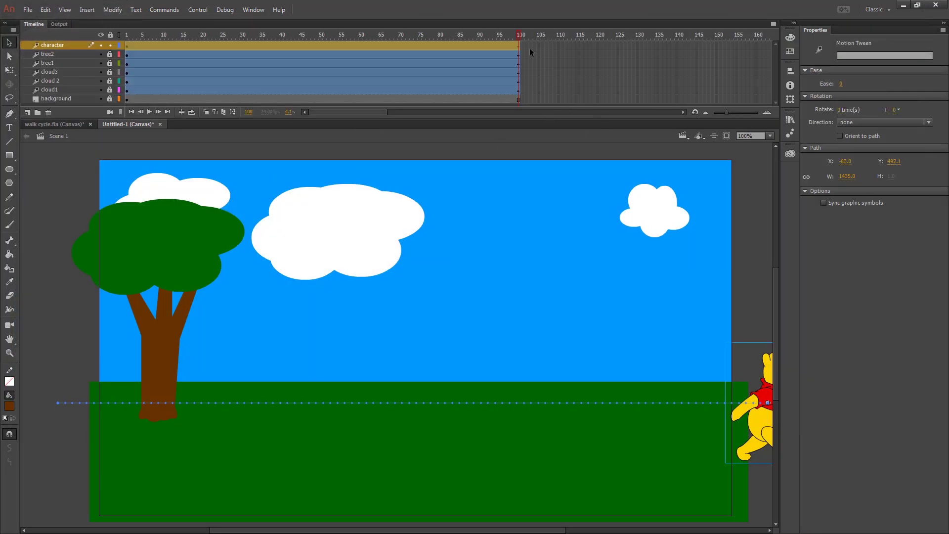
# Extend the character, tree and cloud tweens as well as the background layer to frame 200
pyautogui.moveTo(354, 113); pyautogui.dragTo(384, 114)
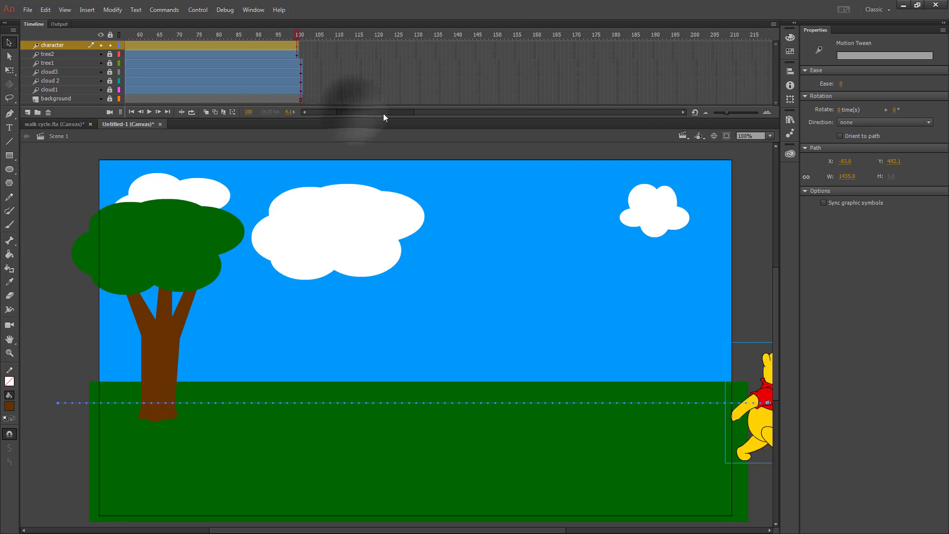
pyautogui.moveTo(278, 48); pyautogui.dragTo(672, 50)
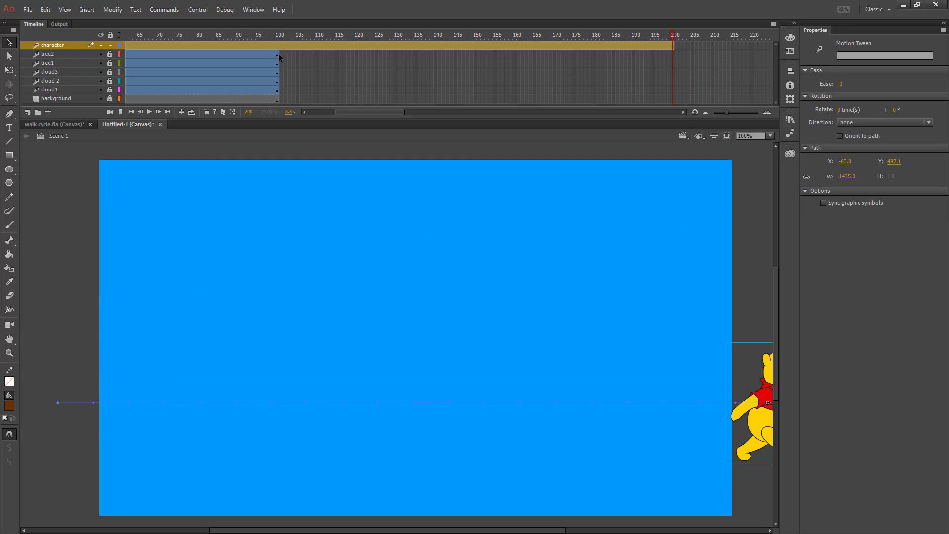
pyautogui.moveTo(278, 56); pyautogui.dragTo(673, 55)
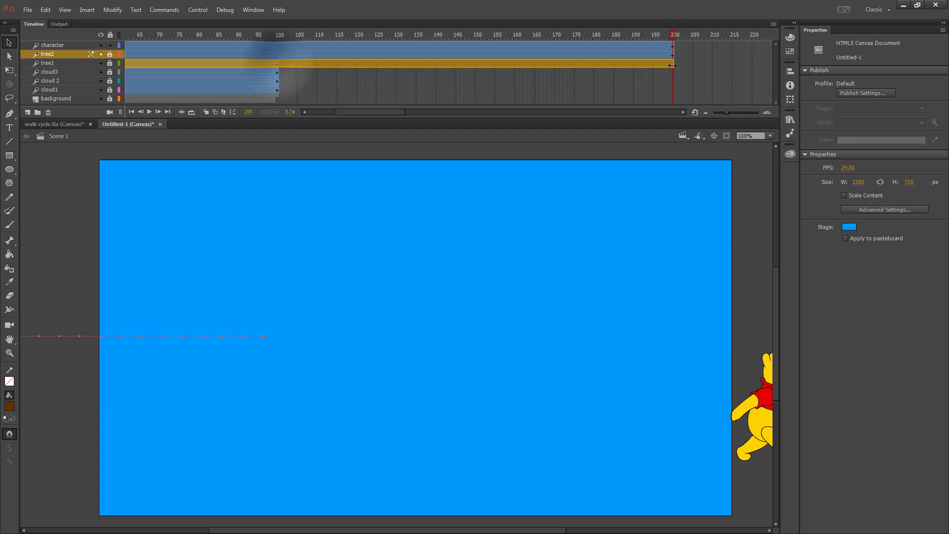
pyautogui.moveTo(673, 65); pyautogui.dragTo(673, 65)
pyautogui.moveTo(278, 73); pyautogui.dragTo(673, 74)
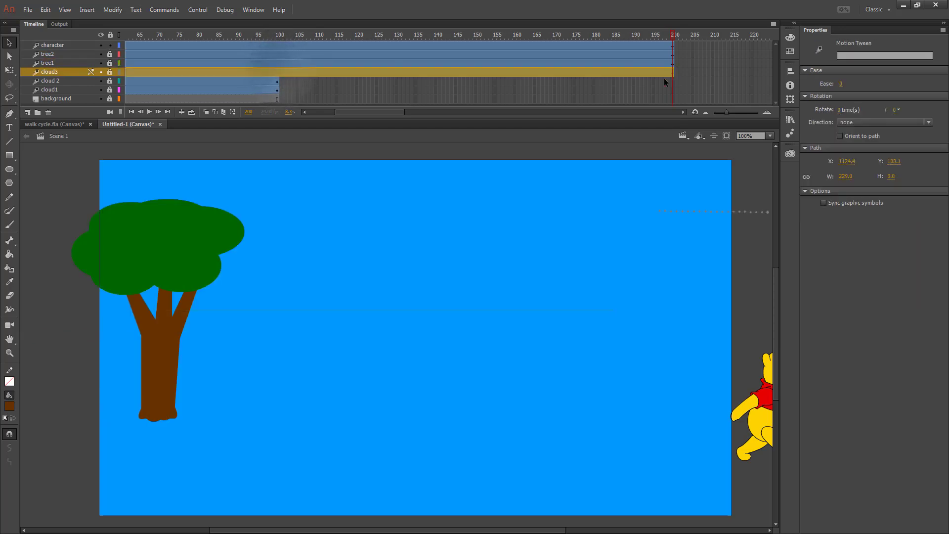
pyautogui.moveTo(277, 81); pyautogui.dragTo(673, 85)
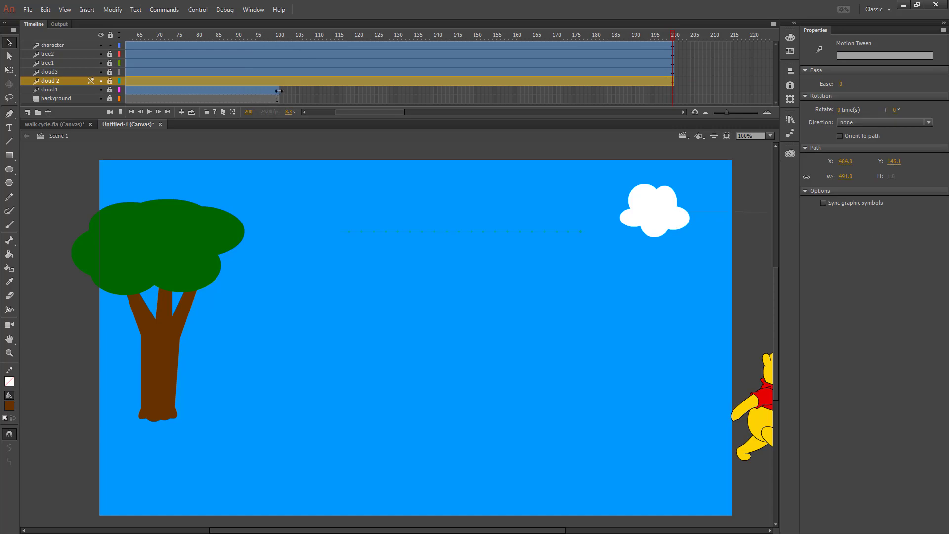
pyautogui.moveTo(279, 91); pyautogui.dragTo(672, 91)
pyautogui.rightClick(673, 98)
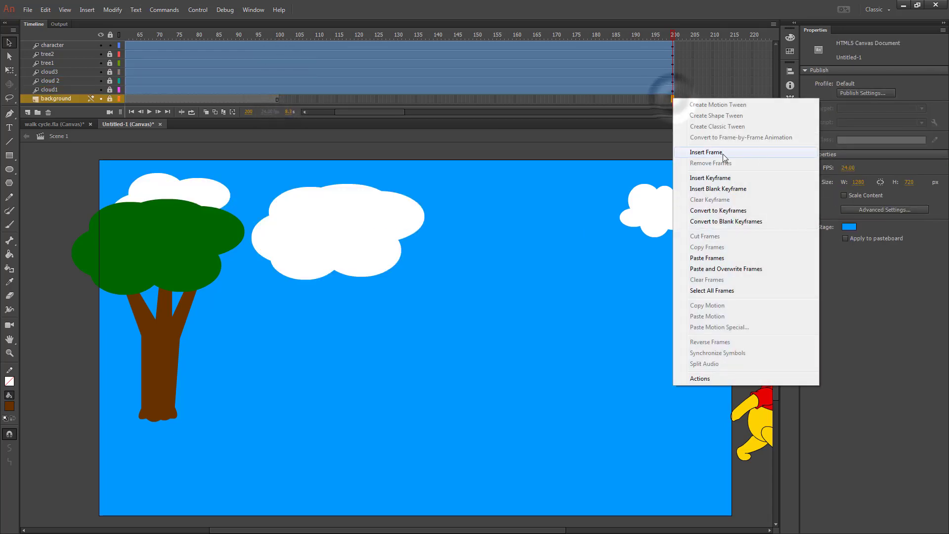
pyautogui.click(706, 152)
# Test the lengthened animation in the browser and return to the scene document
pyautogui.hotkey('ctrl', 'Return')
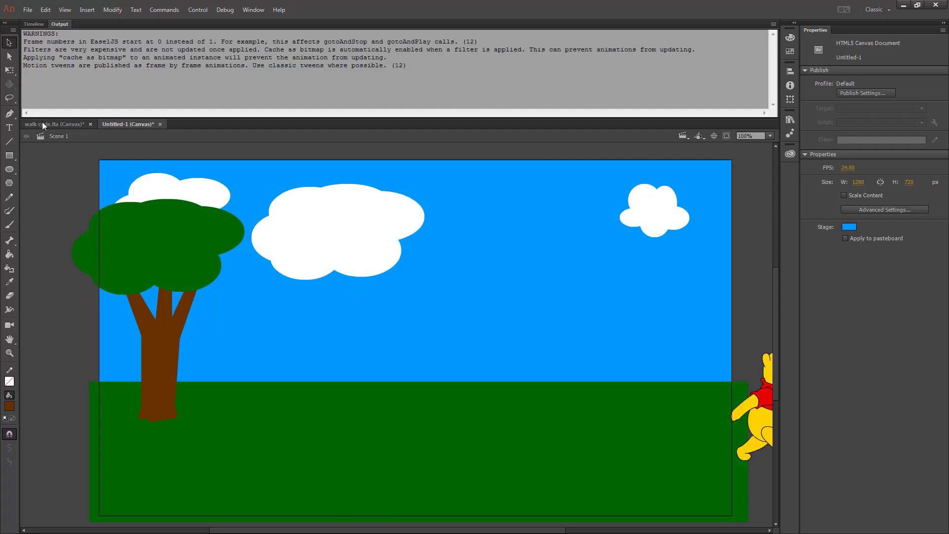
pyautogui.click(43, 124)
pyautogui.click(134, 123)
# Save the document as scene in the Animate folder
pyautogui.click(27, 10)
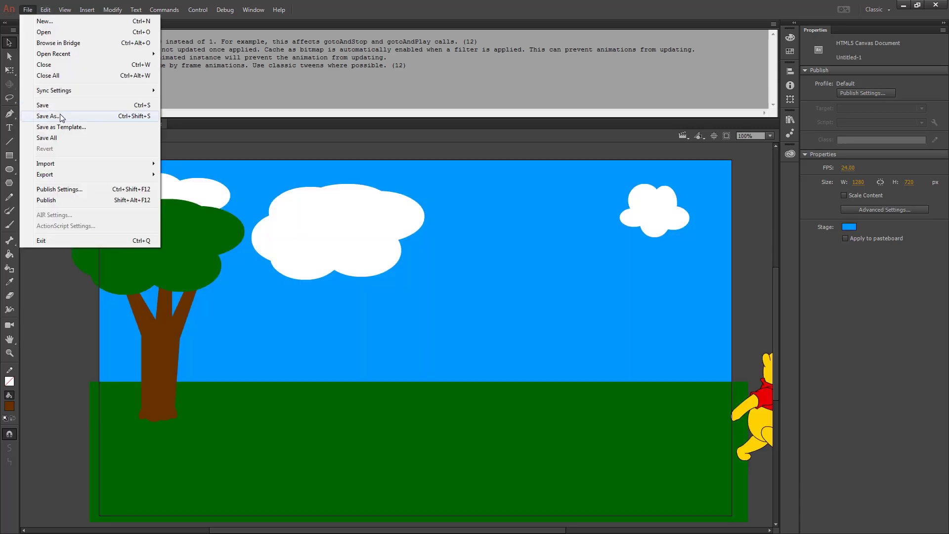
pyautogui.click(50, 117)
pyautogui.write('scene')
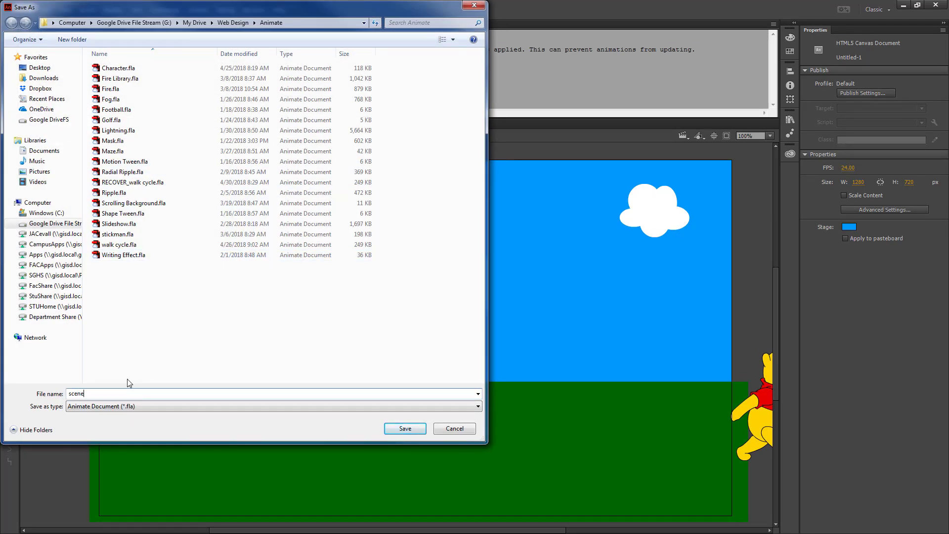
pyautogui.press('Return')
# Set the publish output to scene.js in the Website > Animate folder, publish the scene and accept the publish settings
pyautogui.click(28, 10)
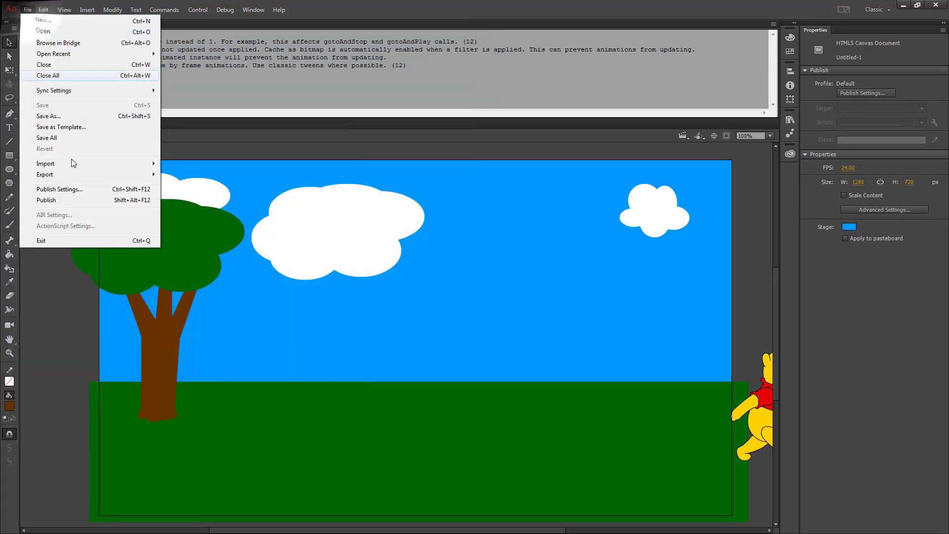
pyautogui.click(62, 190)
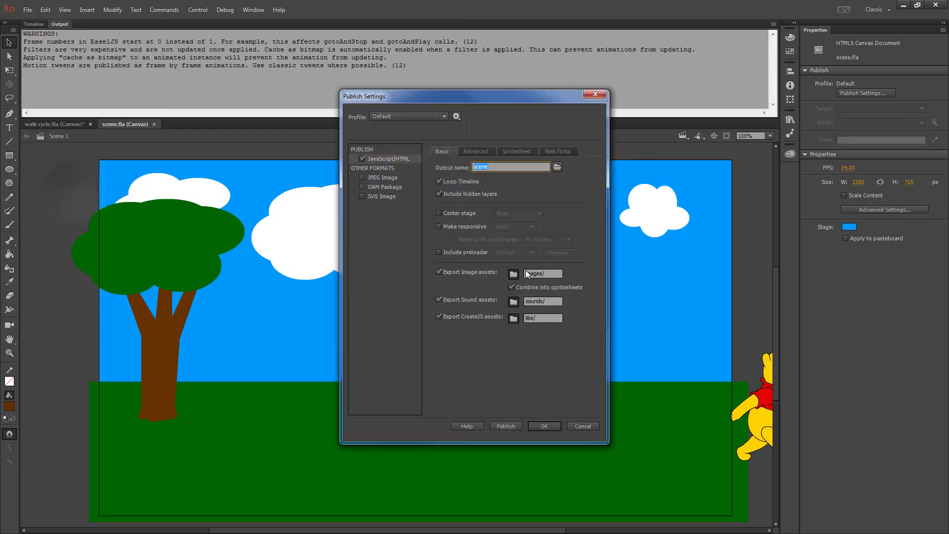
pyautogui.click(559, 166)
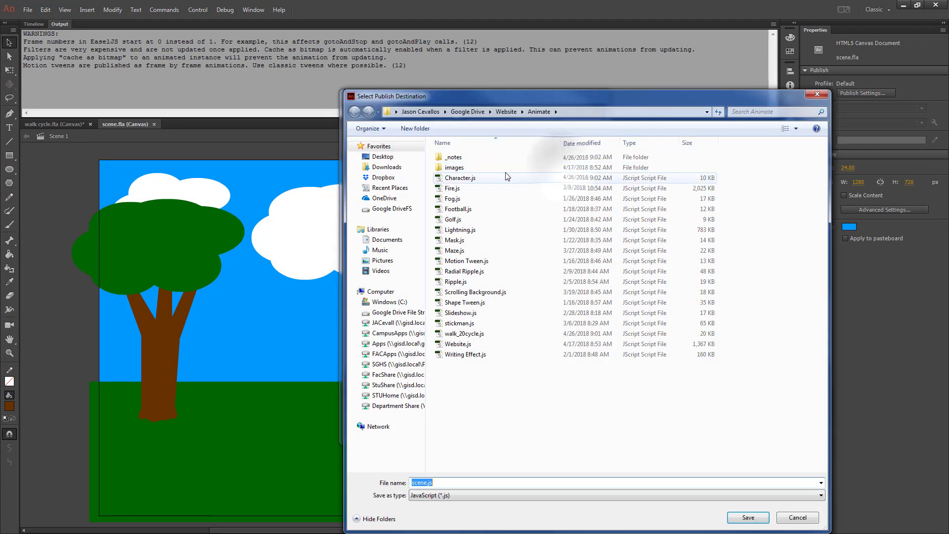
pyautogui.click(746, 516)
pyautogui.click(507, 425)
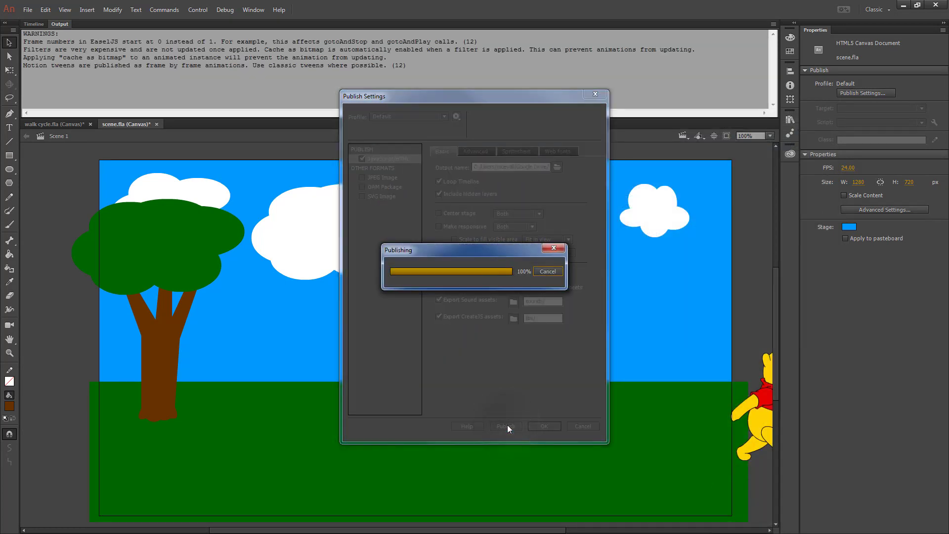
pyautogui.click(546, 427)
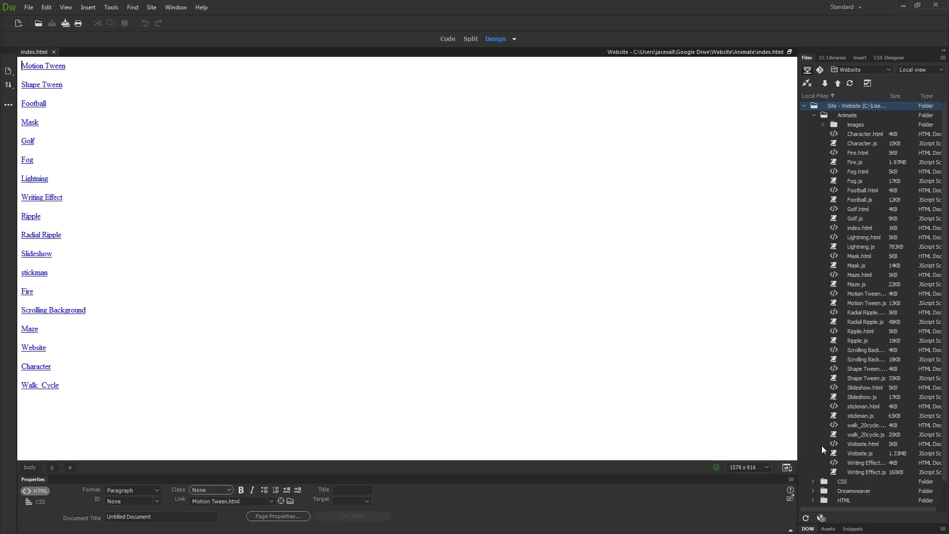
# Switch to Dreamweaver, insert a link to scene.html below Walk_Cycle in index.html, and upload the site files to the server
pyautogui.moveTo(863, 351); pyautogui.dragTo(64, 409)
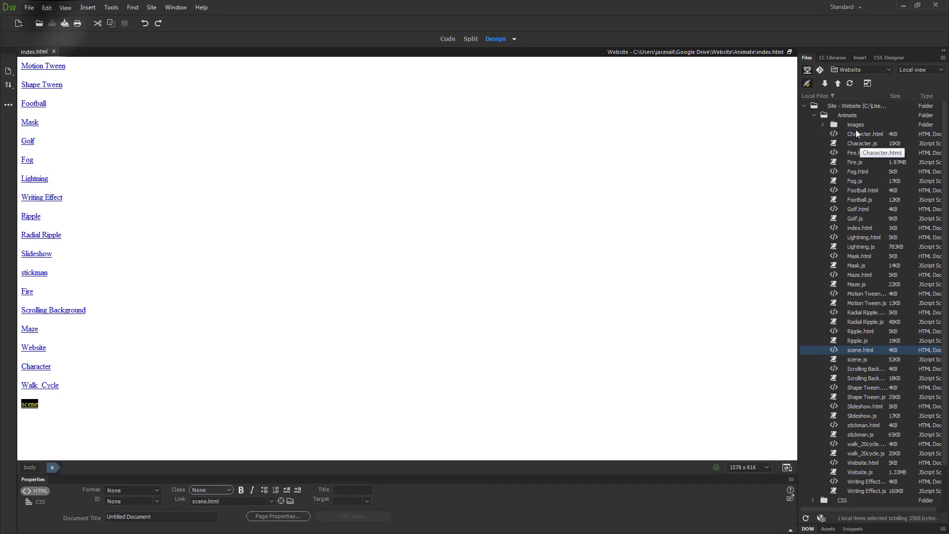
pyautogui.click(841, 84)
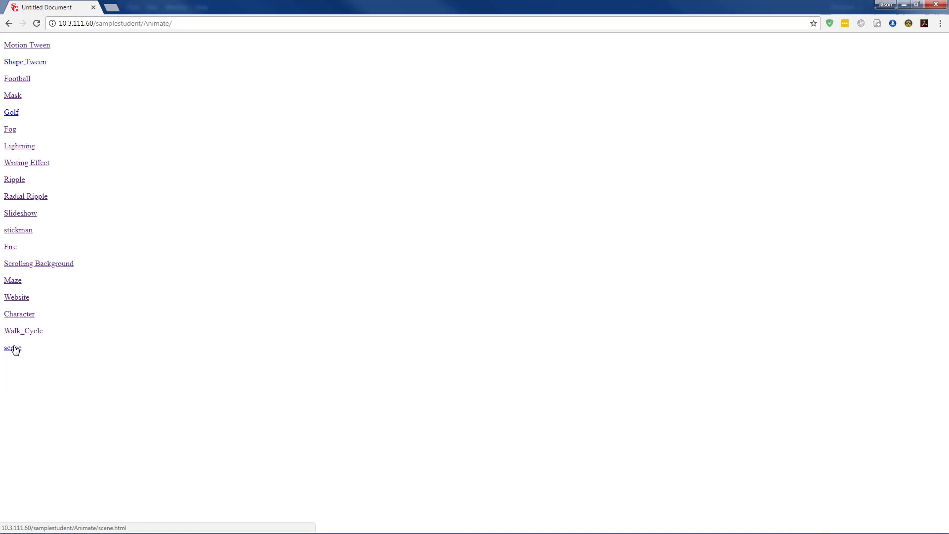
# Switch to the published page in Chrome and open its scene link to view the animation
pyautogui.click(14, 347)
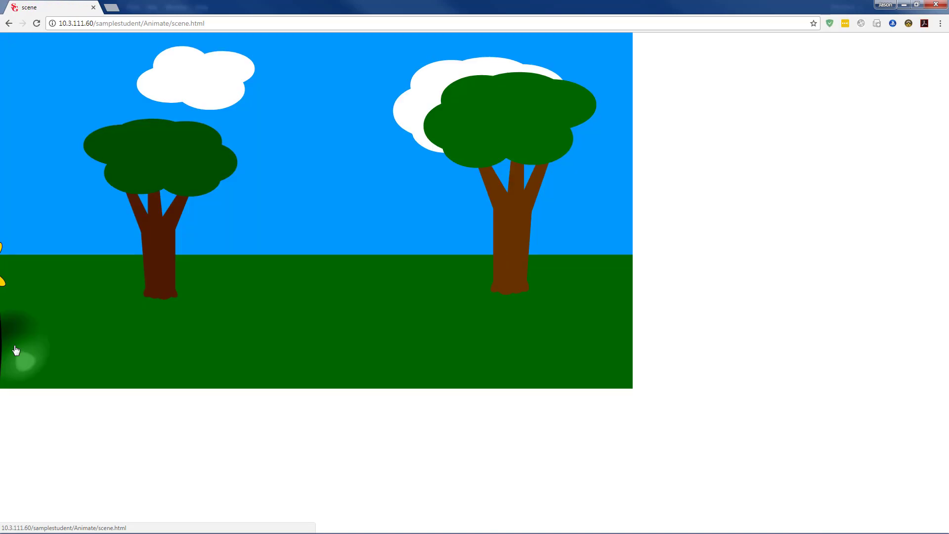